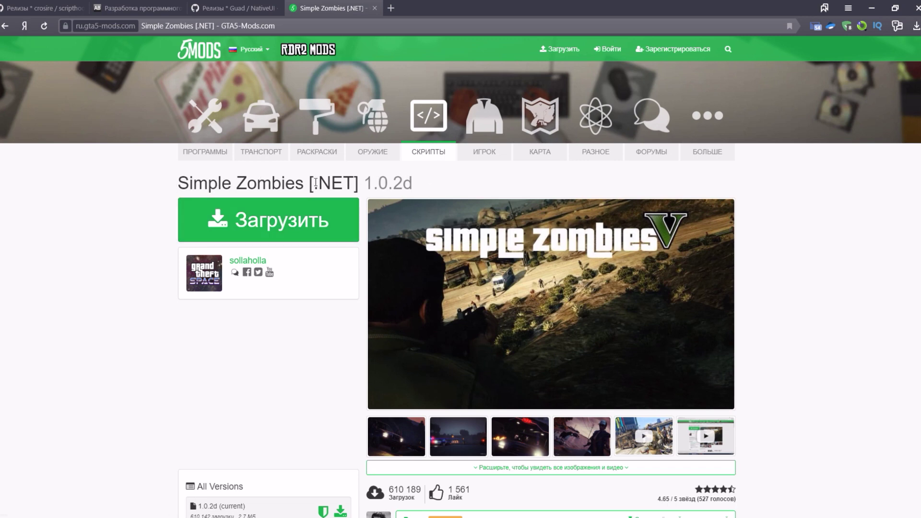
# - Download the Simple Zombies [.NET] 1.0.2d mod archive and save it in the Загрузки folder on drive D
pyautogui.click(304, 218)
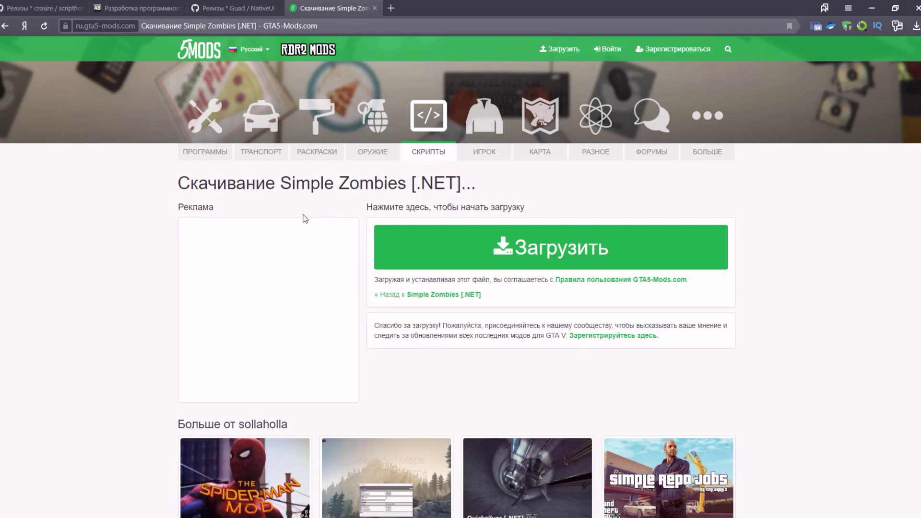
pyautogui.click(428, 242)
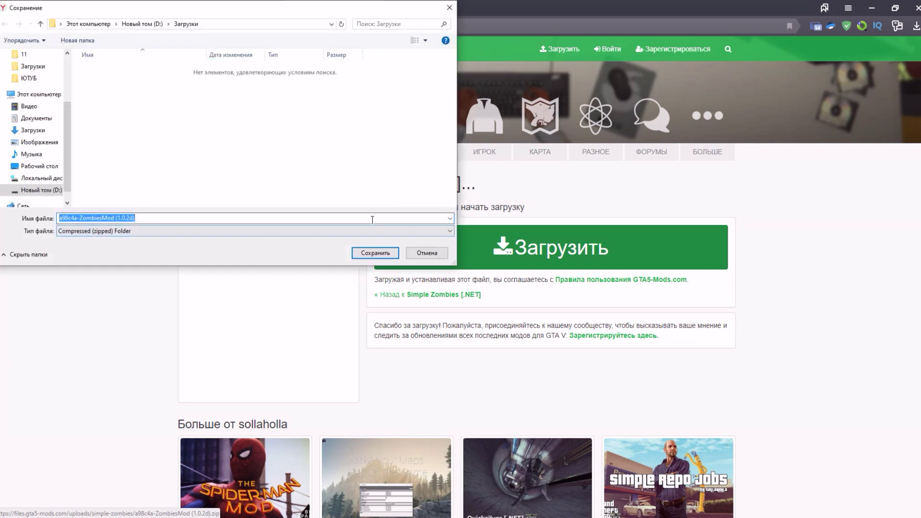
pyautogui.click(371, 257)
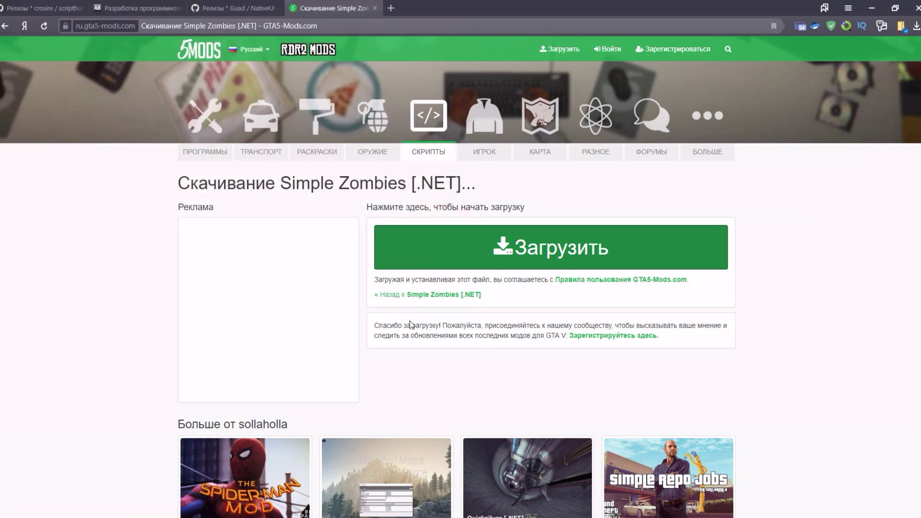
# - Return to the Simple Zombies mod page, read the pinned comment and installation requirements, and close the page
pyautogui.hotkey('alt', 'Left')
pyautogui.scroll(-3, 473, 315)
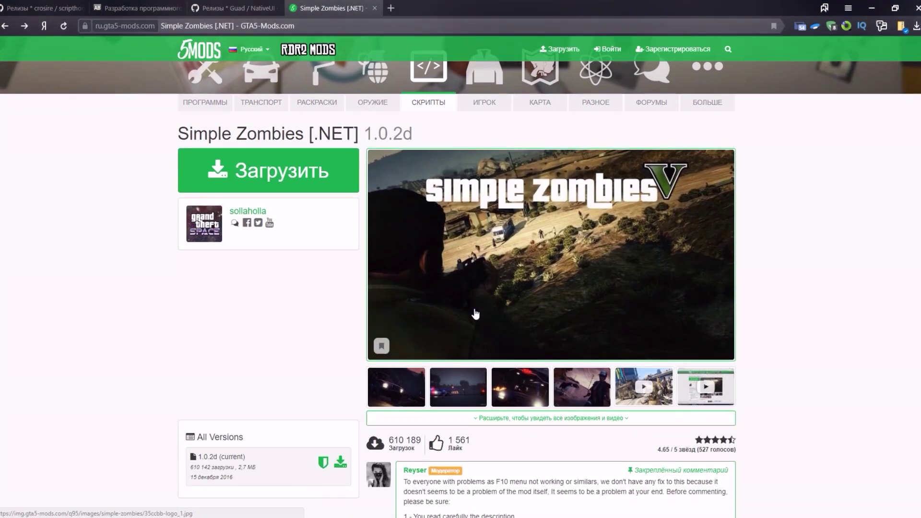
pyautogui.scroll(-3, 473, 315)
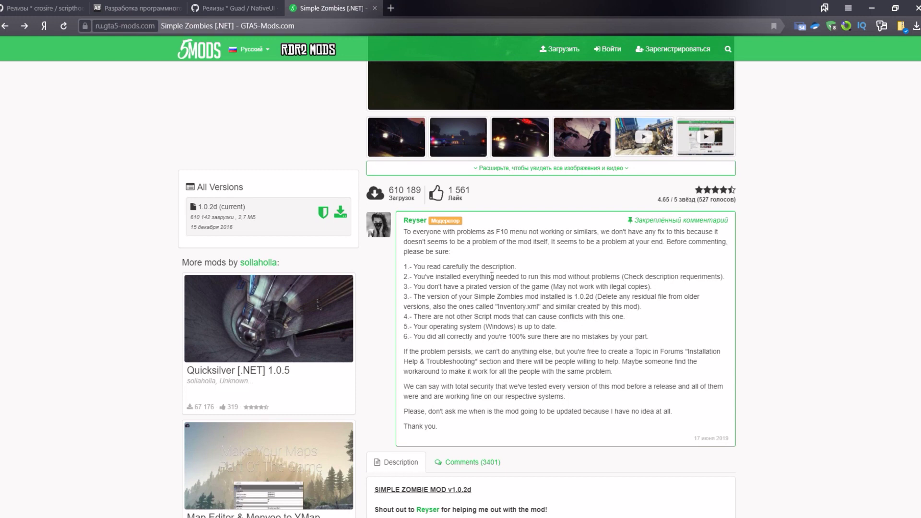
pyautogui.scroll(-6, 454, 317)
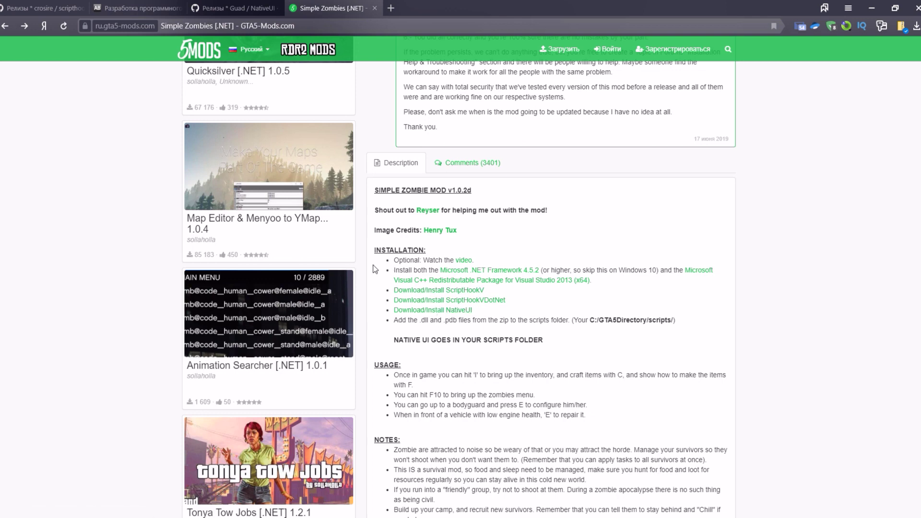
pyautogui.scroll(5, 376, 270)
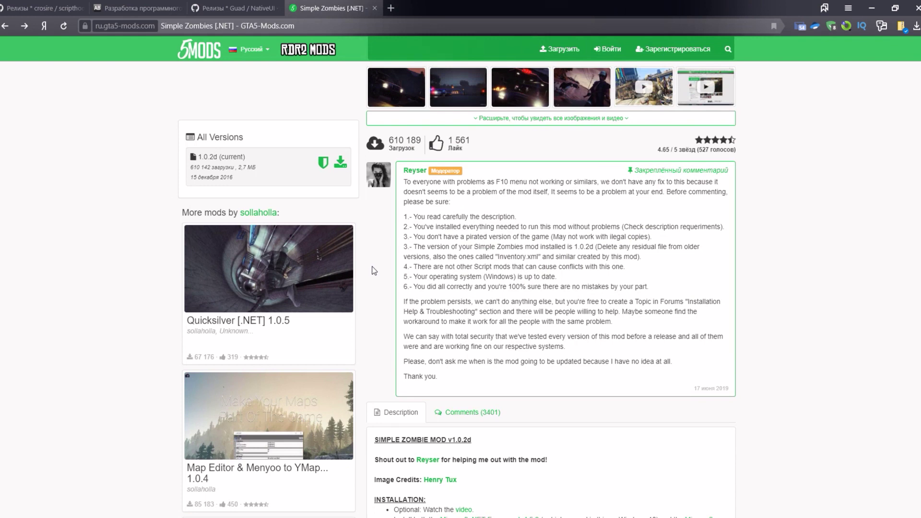
pyautogui.scroll(7, 375, 270)
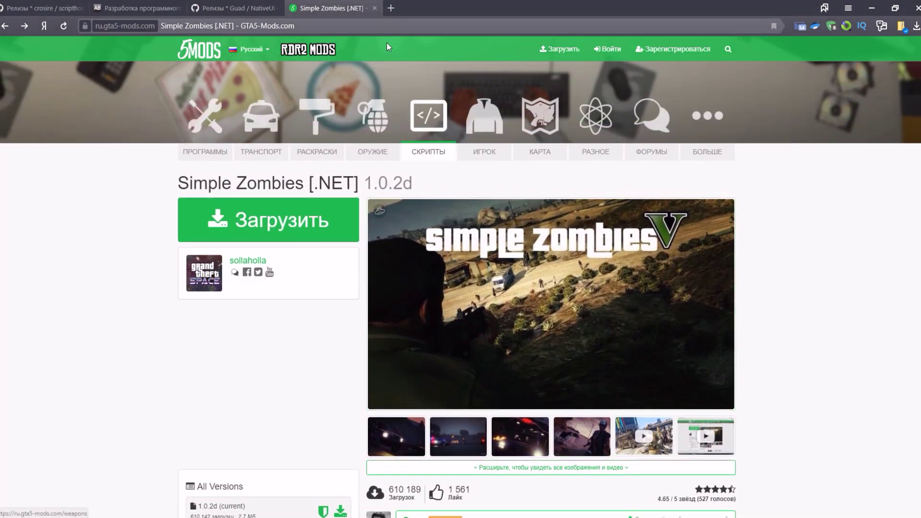
pyautogui.click(376, 8)
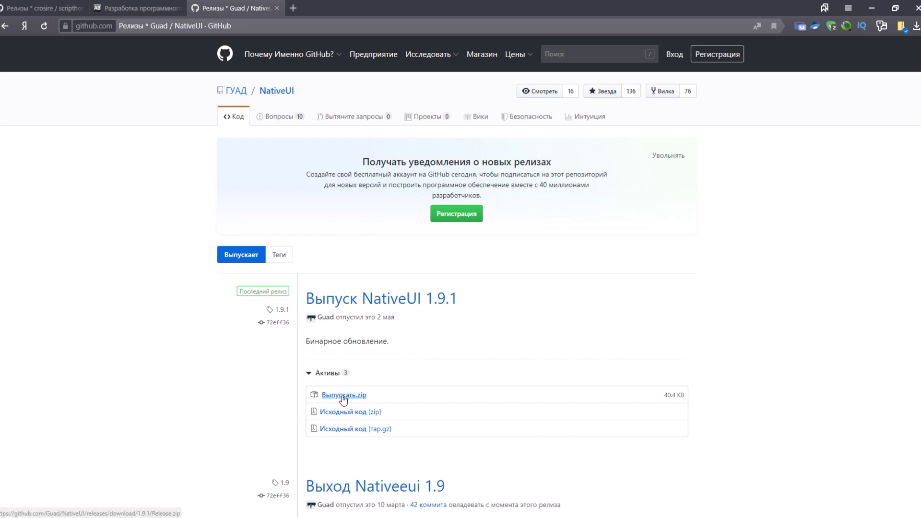
# - Download the Release zip of NativeUI 1.9.1 into the Загрузки folder and close its release page
pyautogui.moveTo(347, 399)
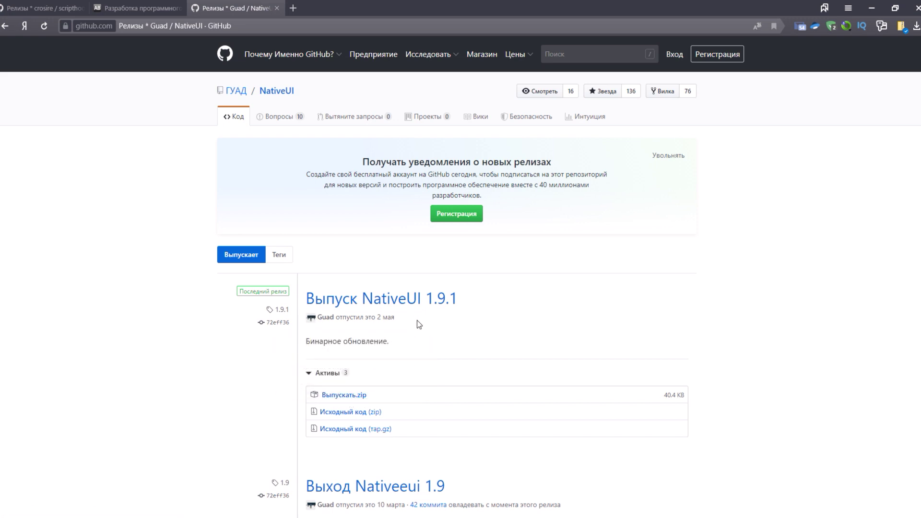
pyautogui.click(335, 398)
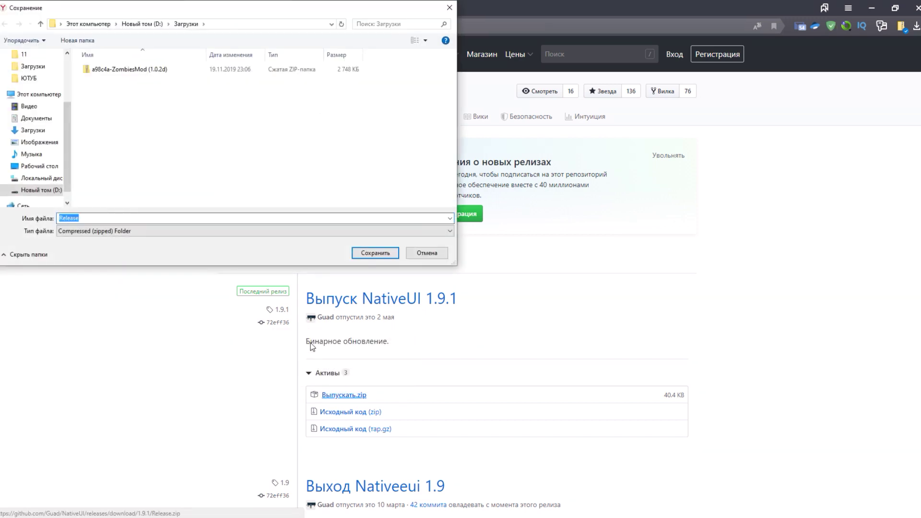
pyautogui.click(361, 256)
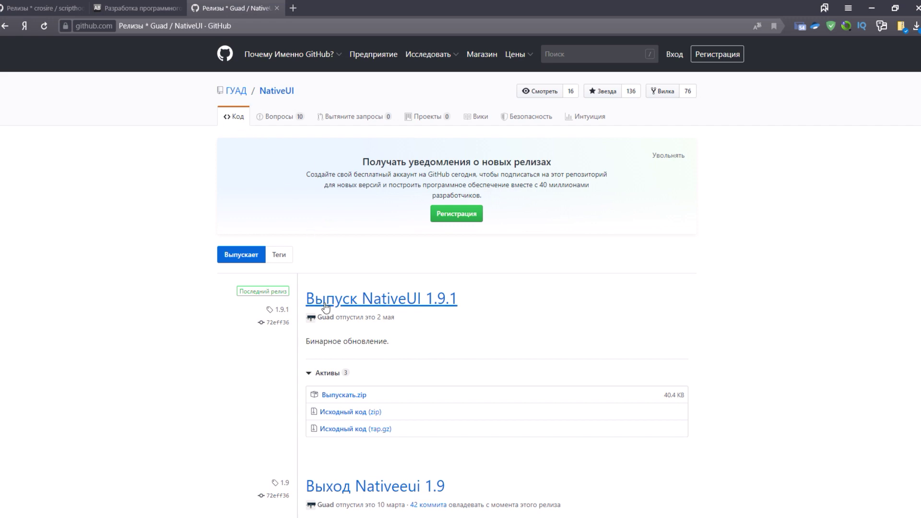
pyautogui.tripleClick(377, 309)
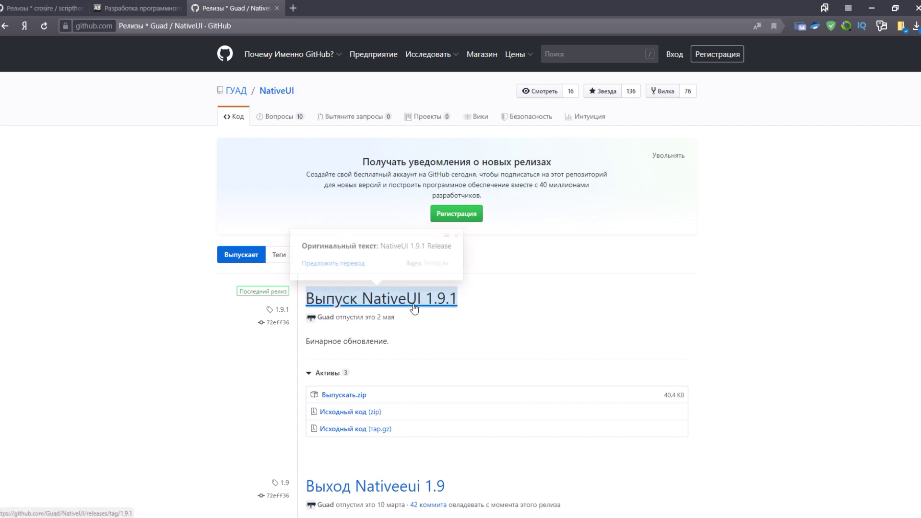
pyautogui.click(358, 397)
pyautogui.doubleClick(358, 396)
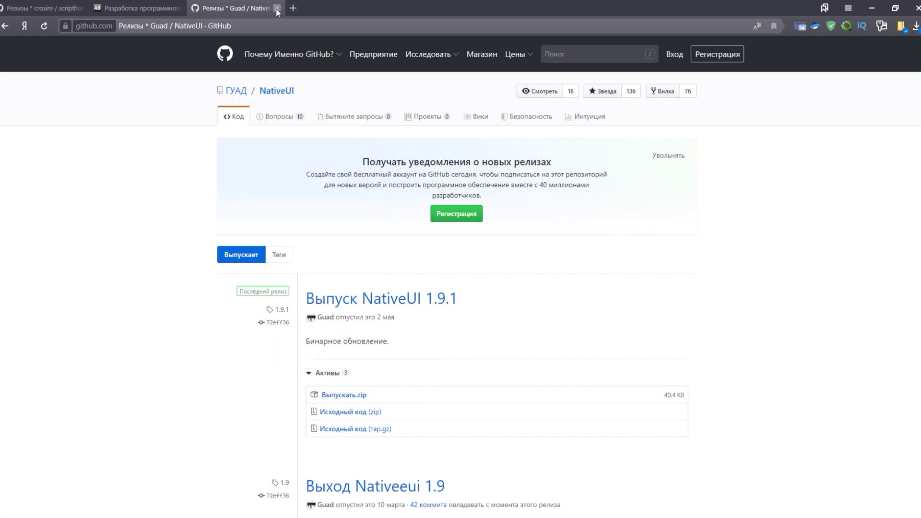
pyautogui.click(277, 8)
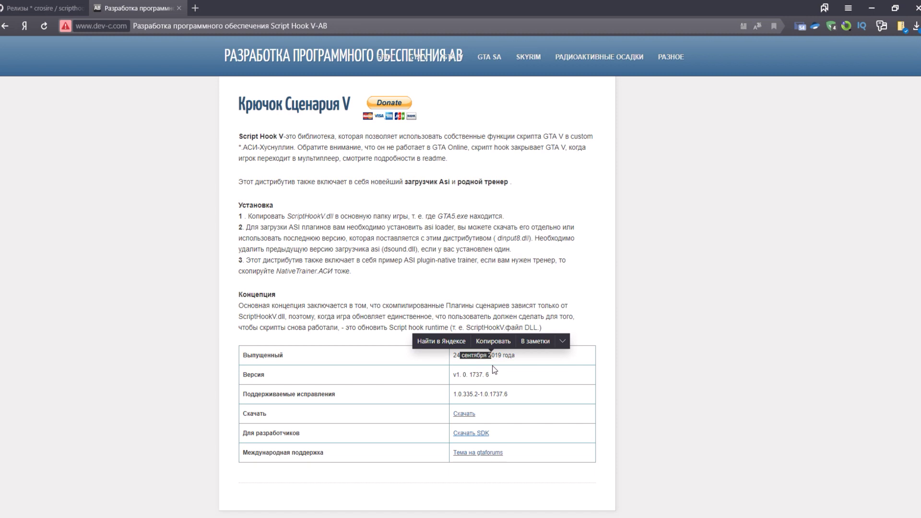
# - Download the ScriptHookV_1.0.1737.6 archive into the Загрузки folder and close the Script Hook V page
pyautogui.click(529, 366)
pyautogui.moveTo(456, 360); pyautogui.dragTo(459, 365)
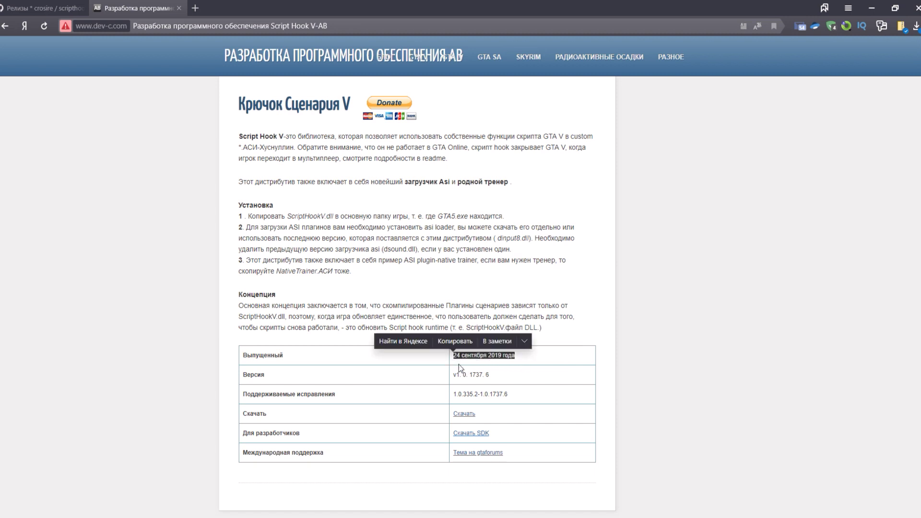
pyautogui.click(510, 381)
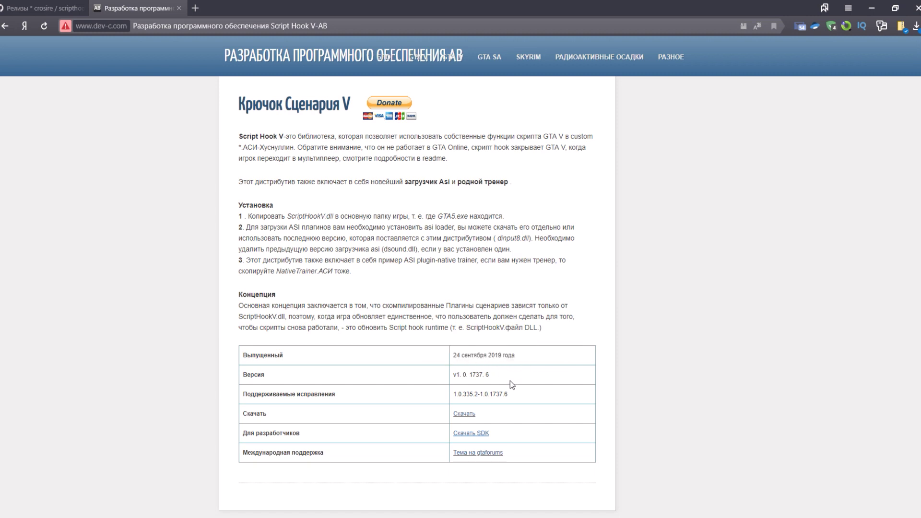
pyautogui.click(469, 414)
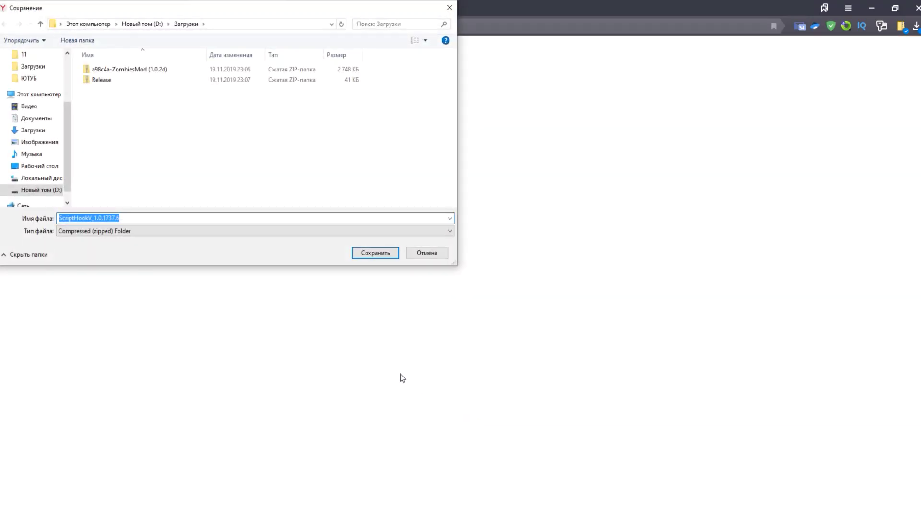
pyautogui.click(368, 255)
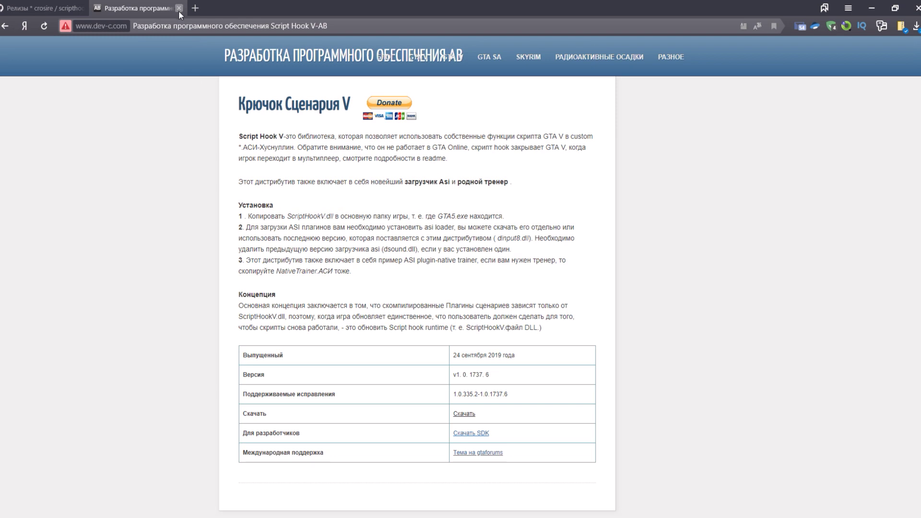
pyautogui.click(178, 9)
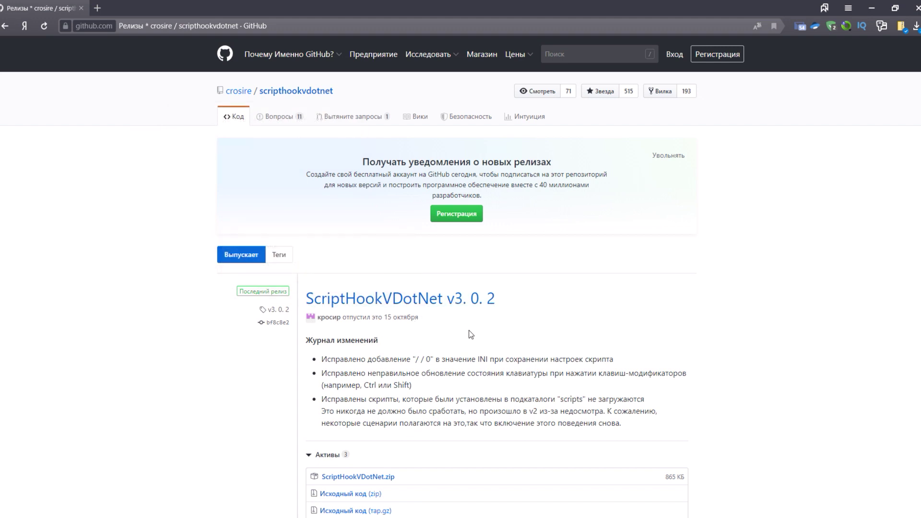
# - Download ScriptHookVDotNet.zip from the v3.0.2 release into the Загрузки folder and close the browser
pyautogui.scroll(-2, 468, 330)
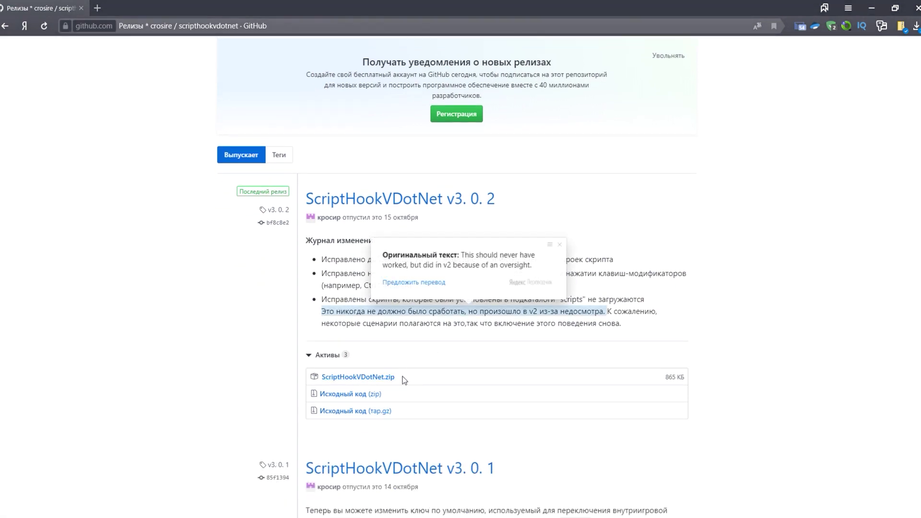
pyautogui.click(379, 378)
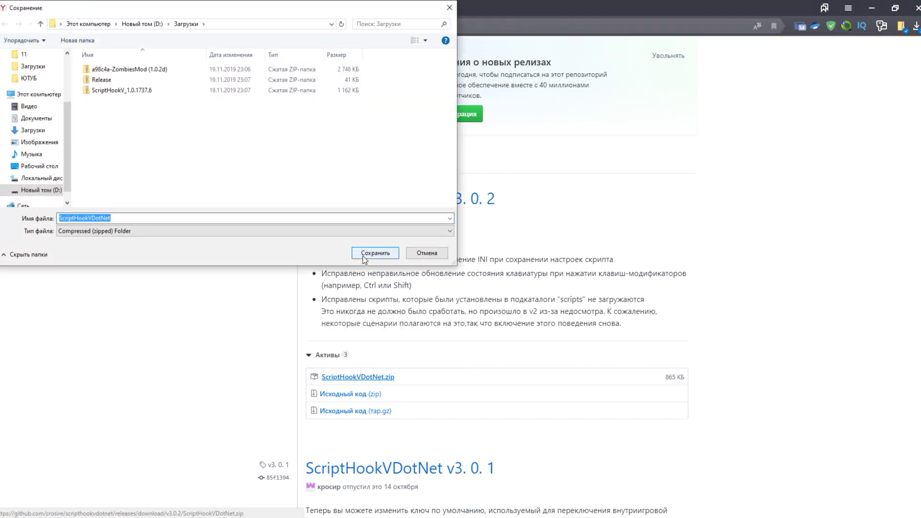
pyautogui.click(363, 254)
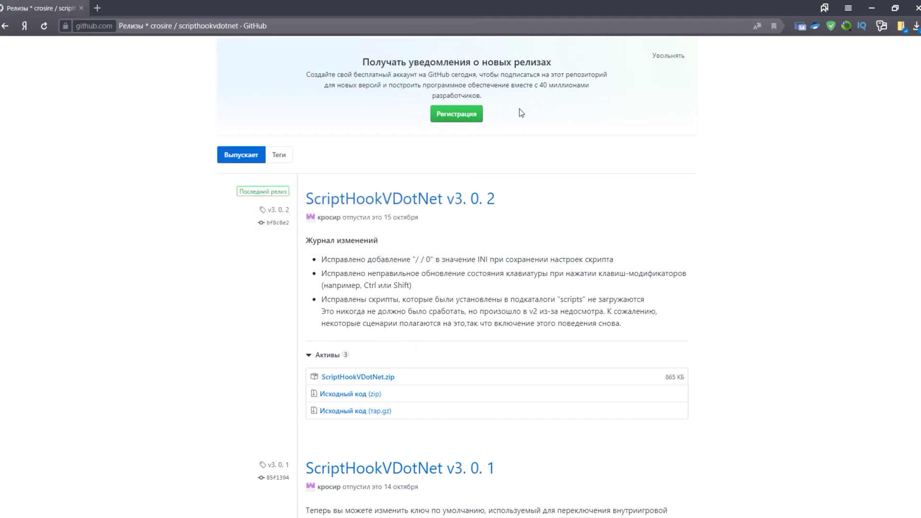
pyautogui.click(914, 10)
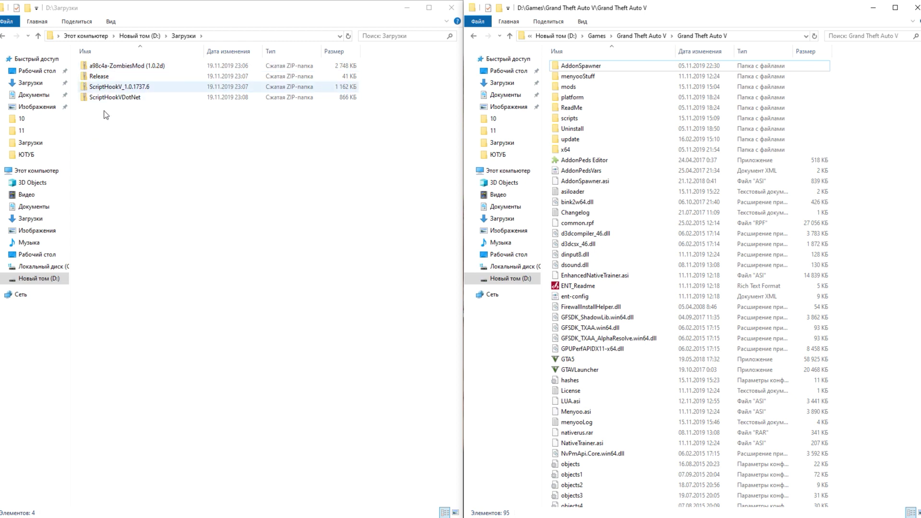
# - Extract the ScriptHookV_1.0.1737.6 archive into its own folder with 7-Zip and open the bin folder inside it
pyautogui.rightClick(108, 89)
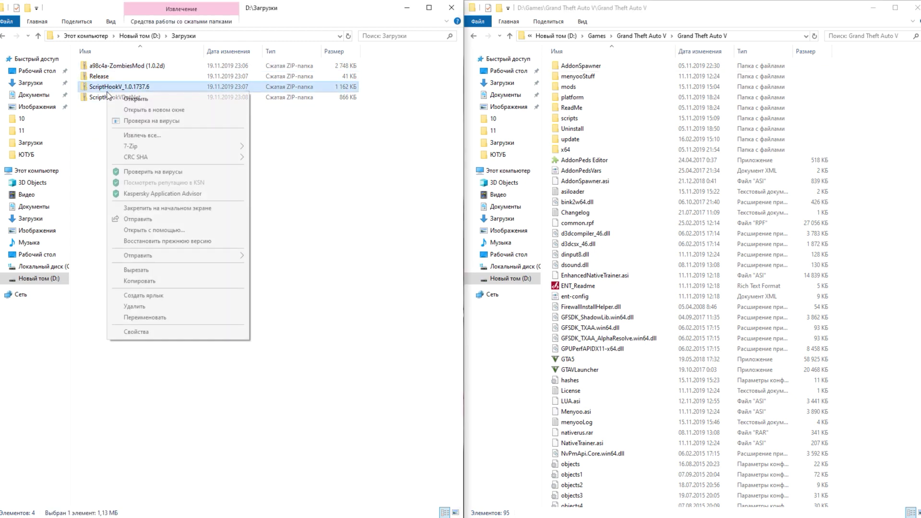
pyautogui.moveTo(148, 148)
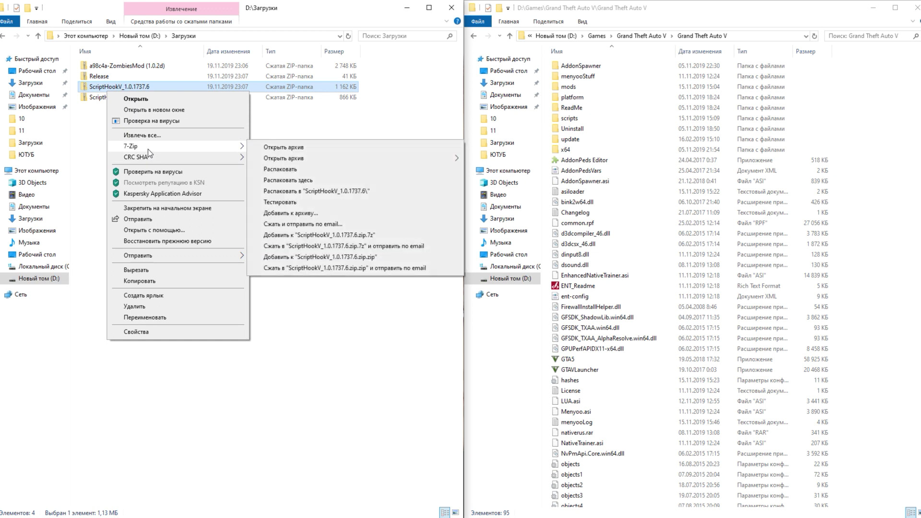
pyautogui.click(304, 191)
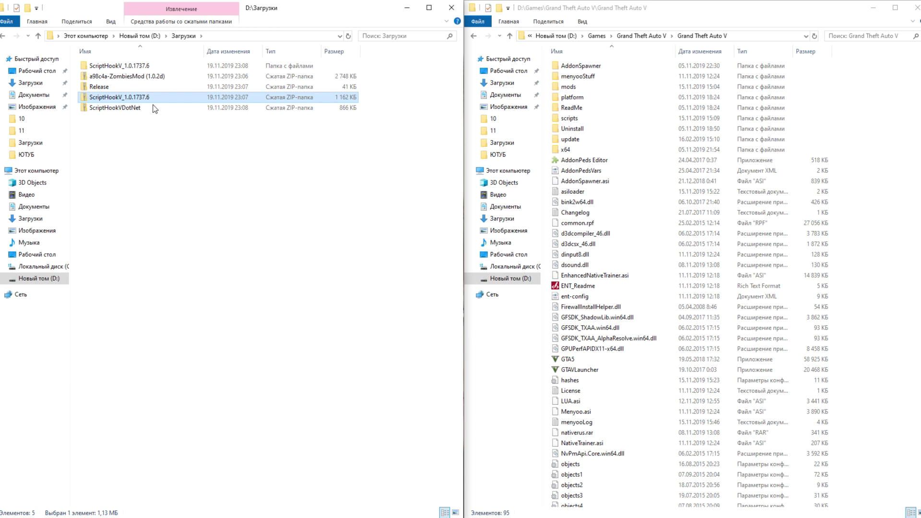
pyautogui.click(134, 66)
pyautogui.doubleClick(133, 67)
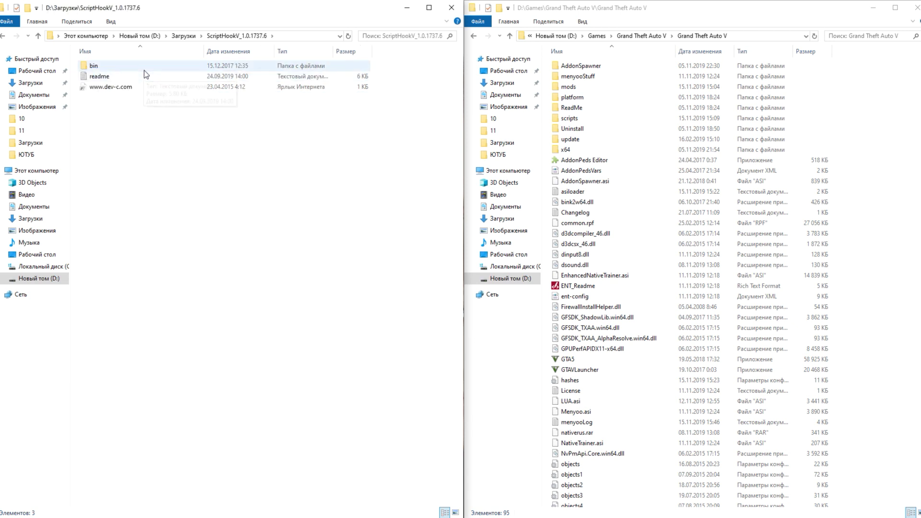
pyautogui.doubleClick(143, 68)
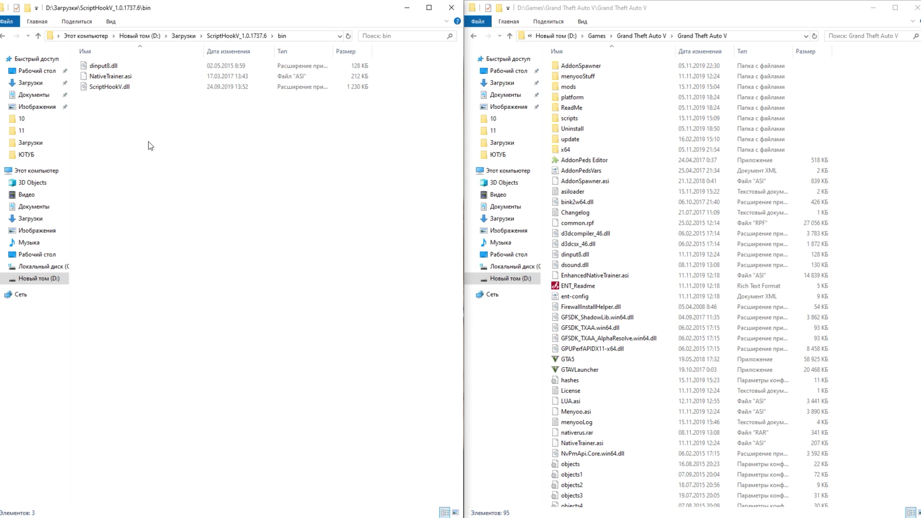
# - Copy ScriptHookV.dll from the bin folder into the Grand Theft Auto V game folder, replacing the existing file
pyautogui.click(116, 90)
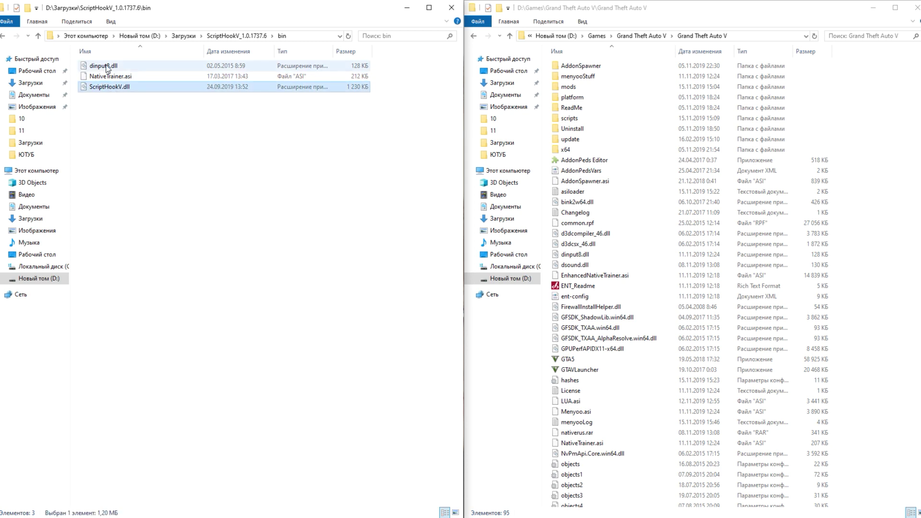
pyautogui.click(106, 68)
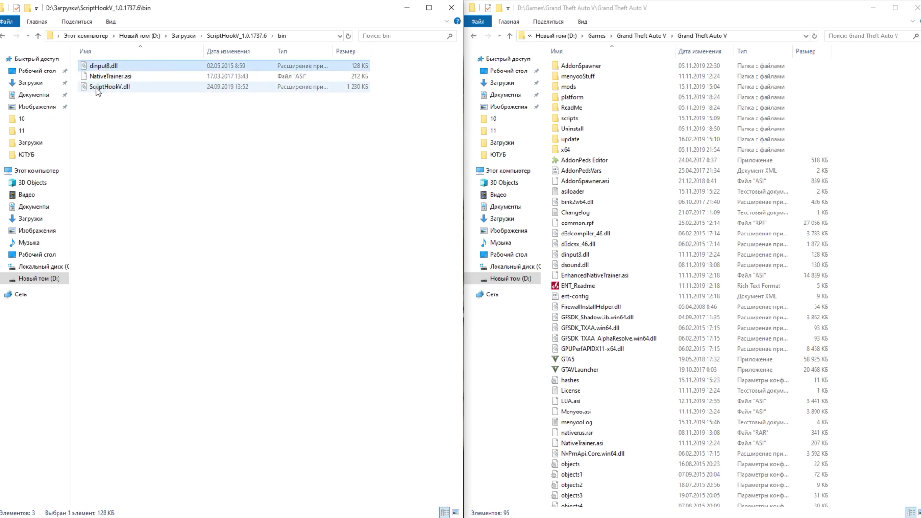
pyautogui.rightClick(97, 88)
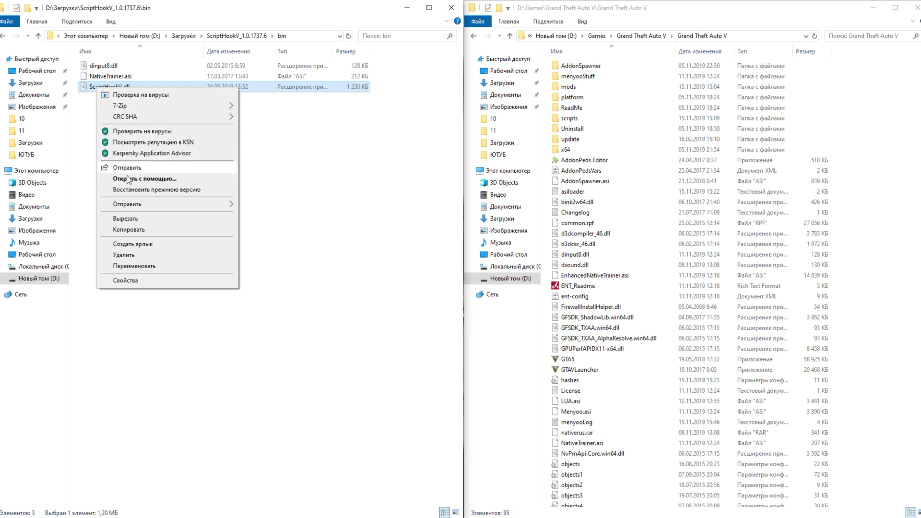
pyautogui.click(124, 230)
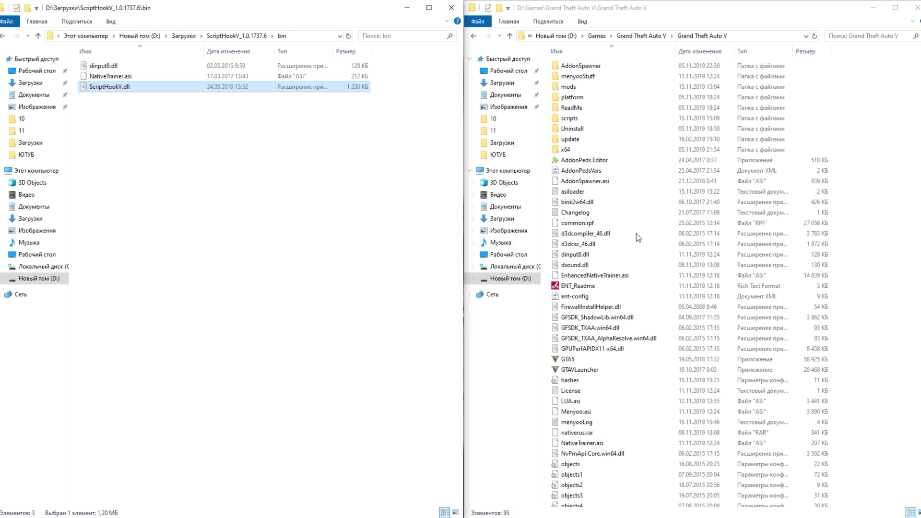
pyautogui.rightClick(852, 223)
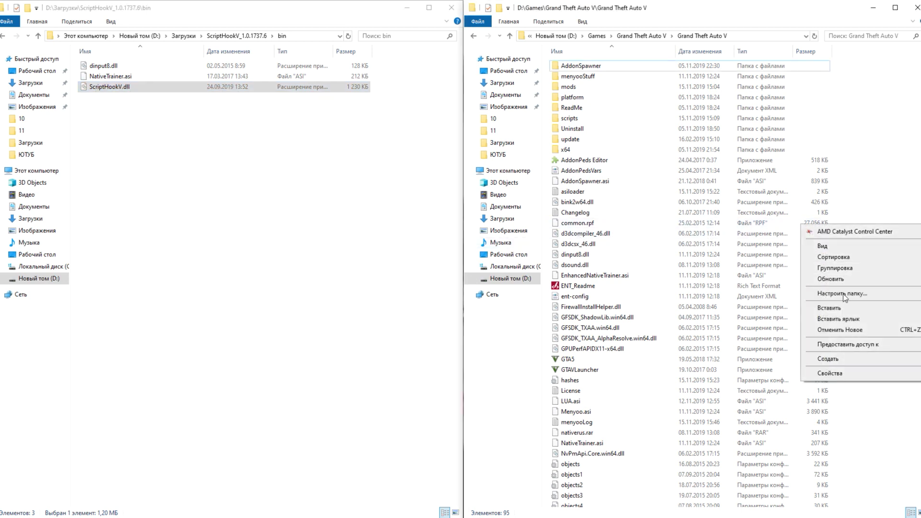
pyautogui.click(833, 309)
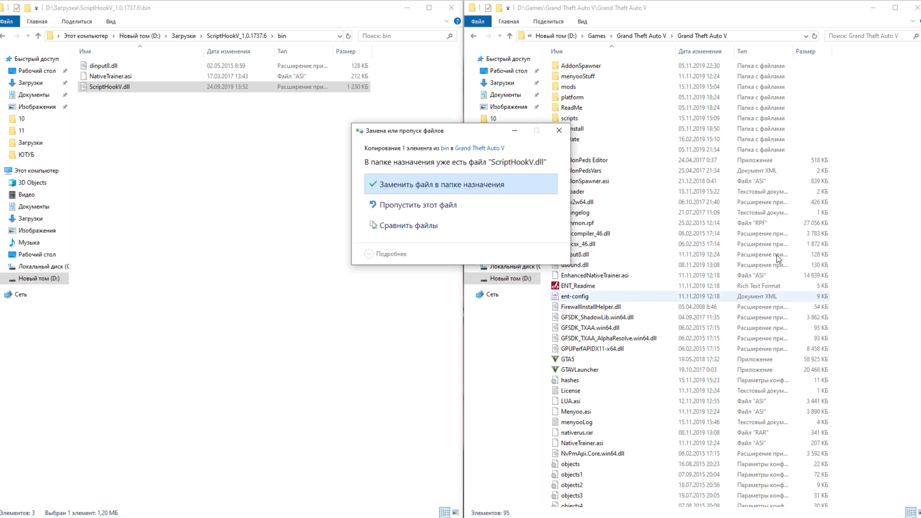
pyautogui.click(437, 184)
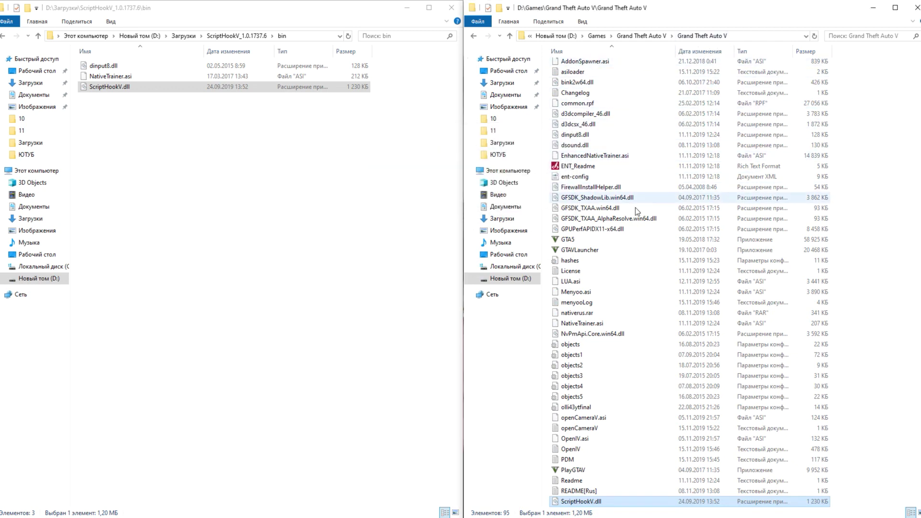
pyautogui.scroll(4, 635, 209)
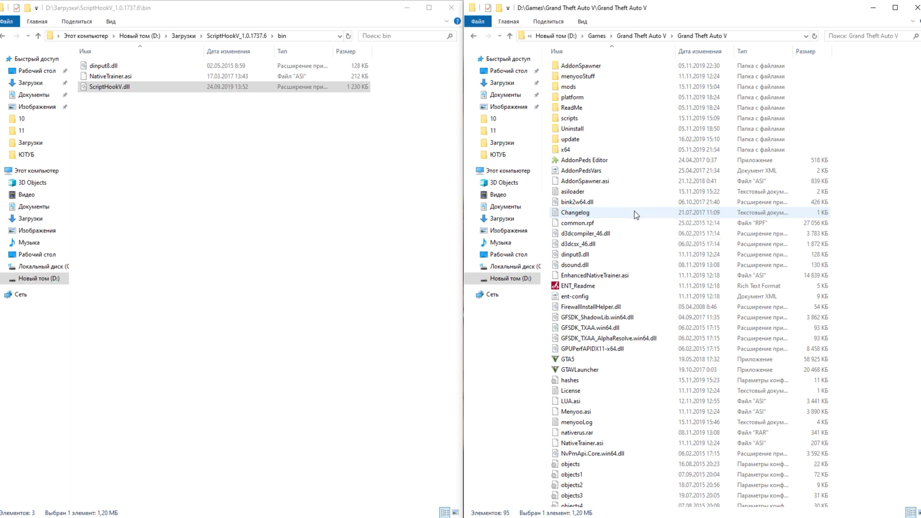
pyautogui.scroll(-5, 635, 212)
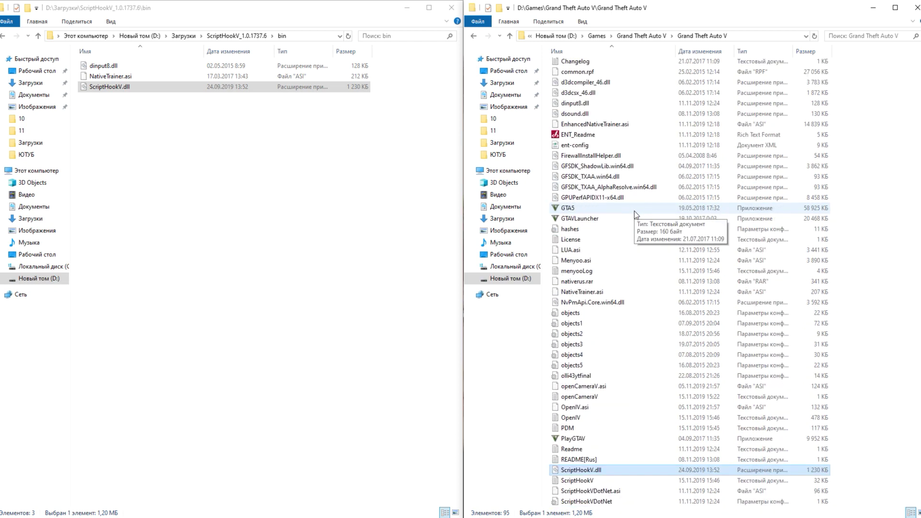
pyautogui.scroll(-11, 634, 211)
pyautogui.scroll(-2, 635, 213)
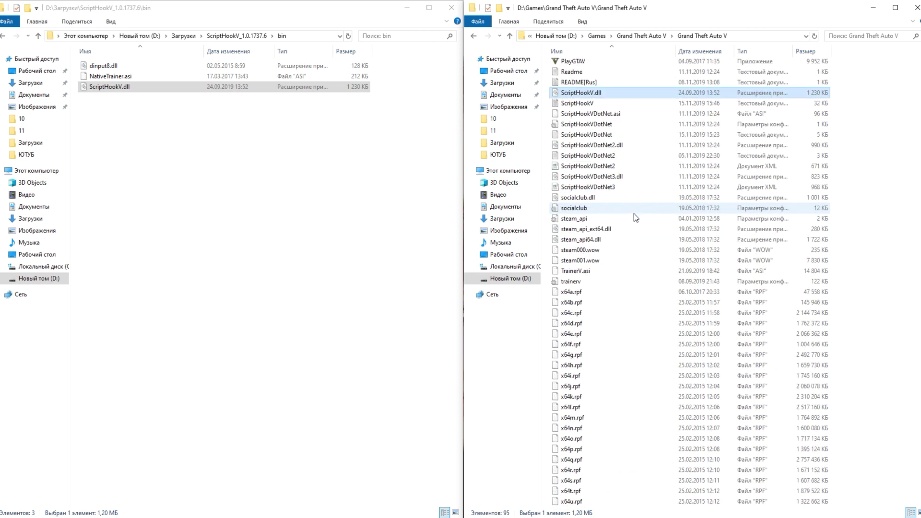
pyautogui.scroll(6, 633, 214)
pyautogui.scroll(12, 633, 215)
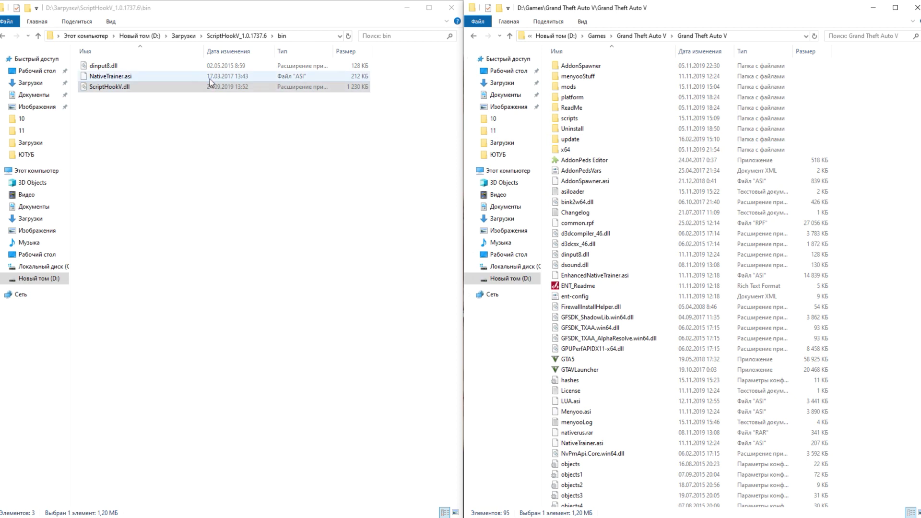
# - Copy dinput8.dll from the bin folder into the Grand Theft Auto V game folder, replacing the existing file
pyautogui.click(135, 68)
pyautogui.rightClick(135, 68)
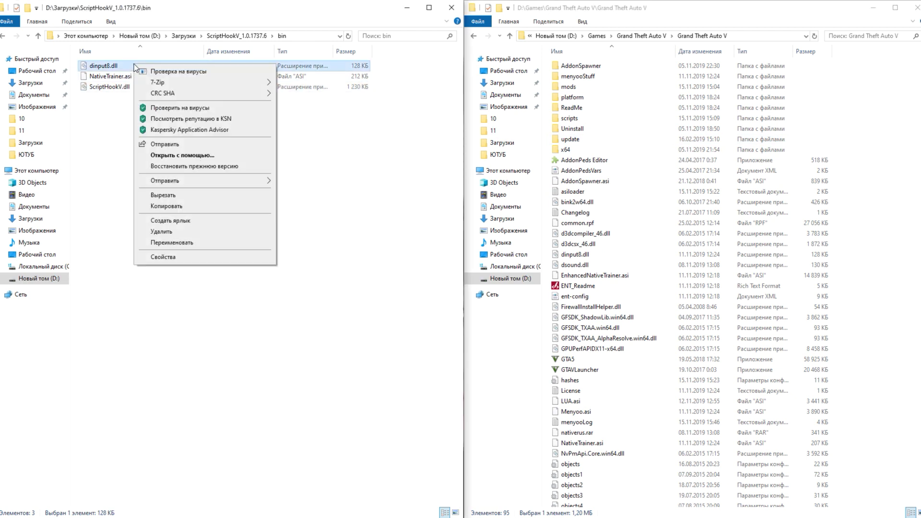
pyautogui.click(156, 207)
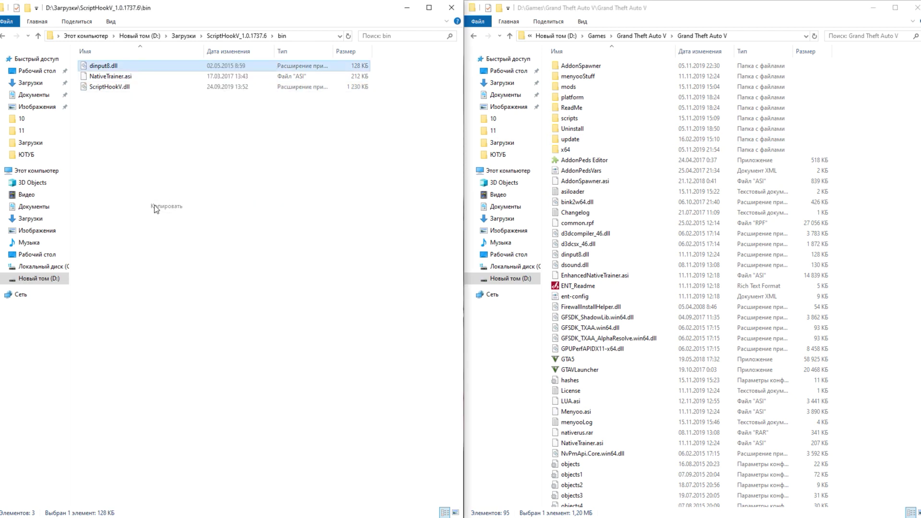
pyautogui.rightClick(877, 241)
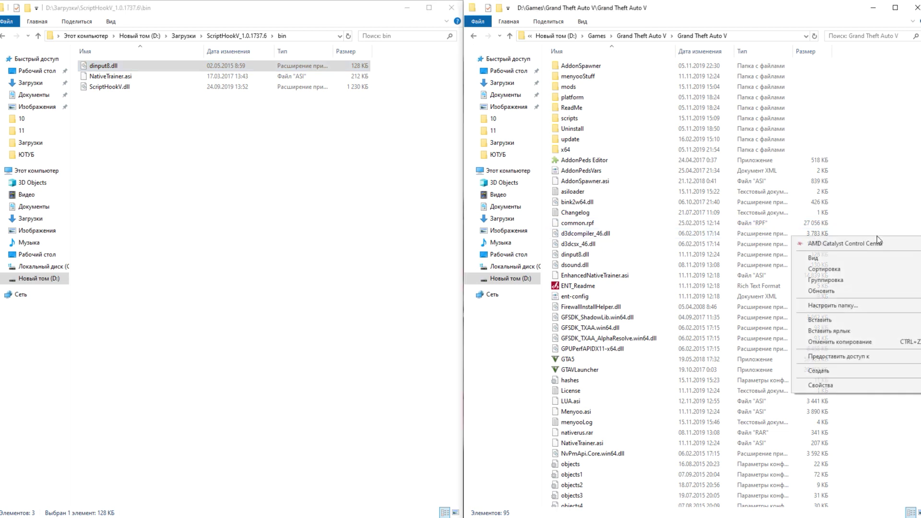
pyautogui.click(821, 322)
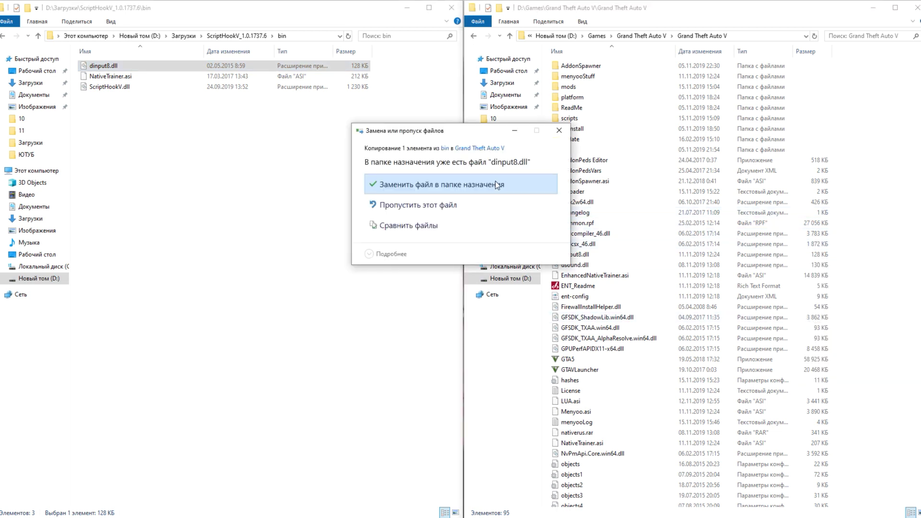
pyautogui.click(410, 182)
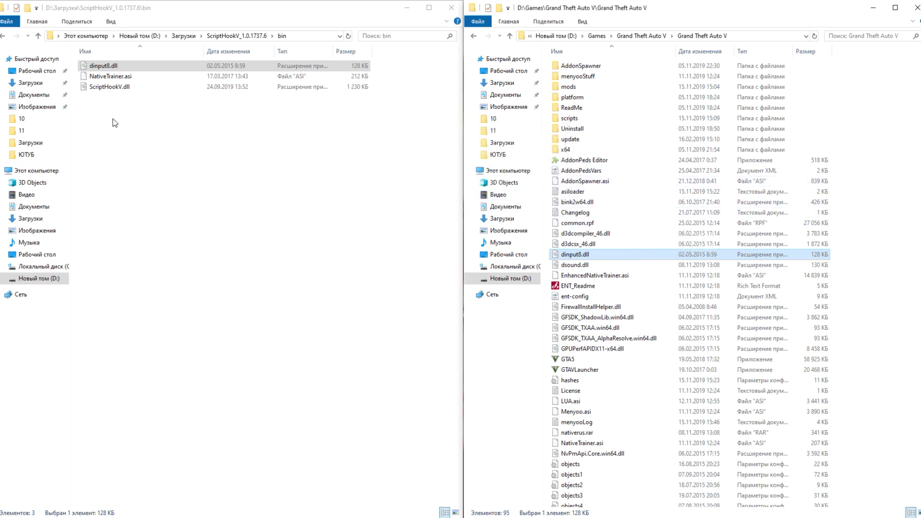
# - Return to the Загрузки folder and delete the extracted ScriptHookV_1.0.1737.6 folder and its archive
pyautogui.click(4, 37)
pyautogui.click(4, 37)
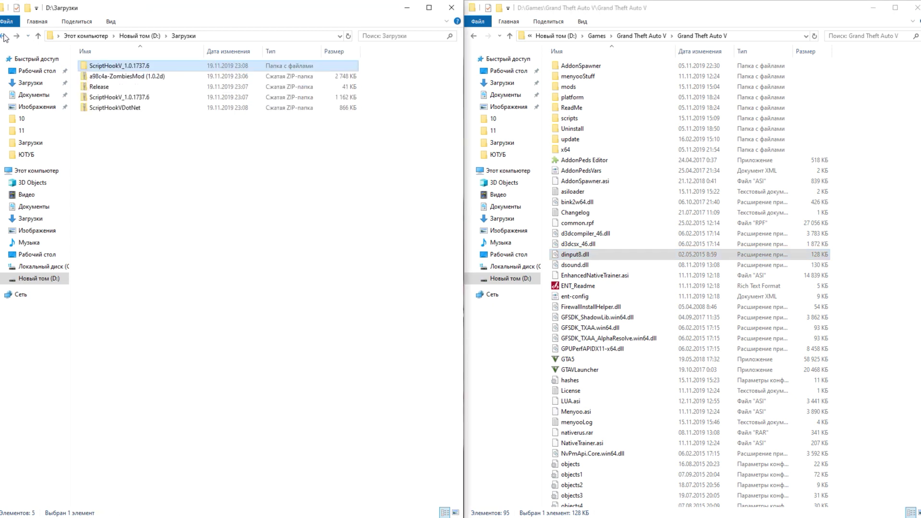
pyautogui.rightClick(98, 67)
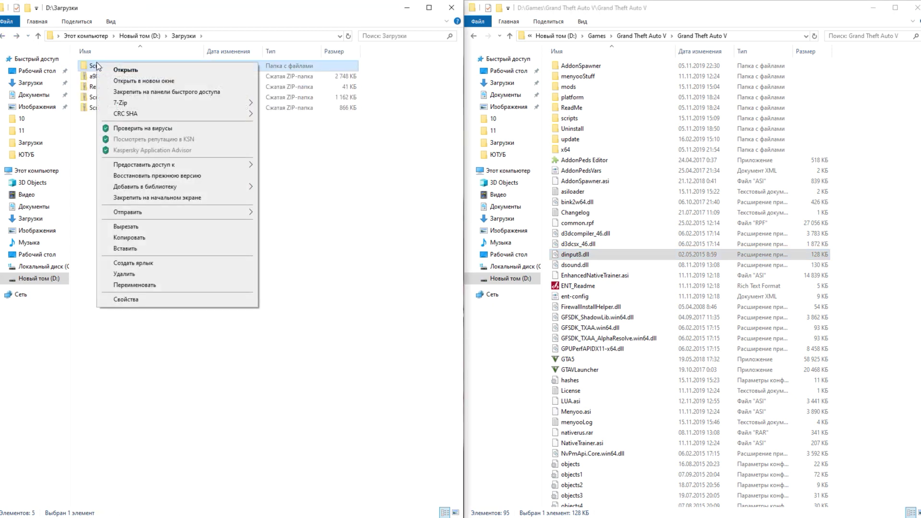
pyautogui.click(125, 274)
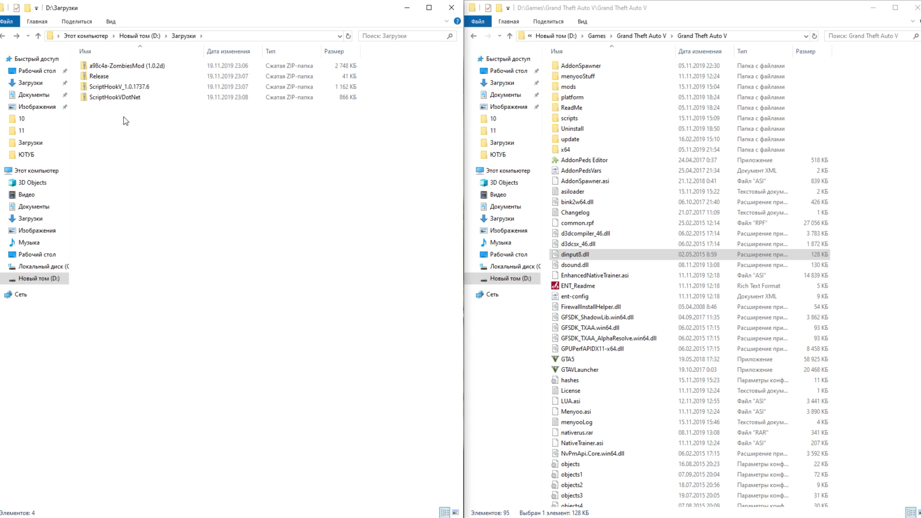
pyautogui.rightClick(127, 88)
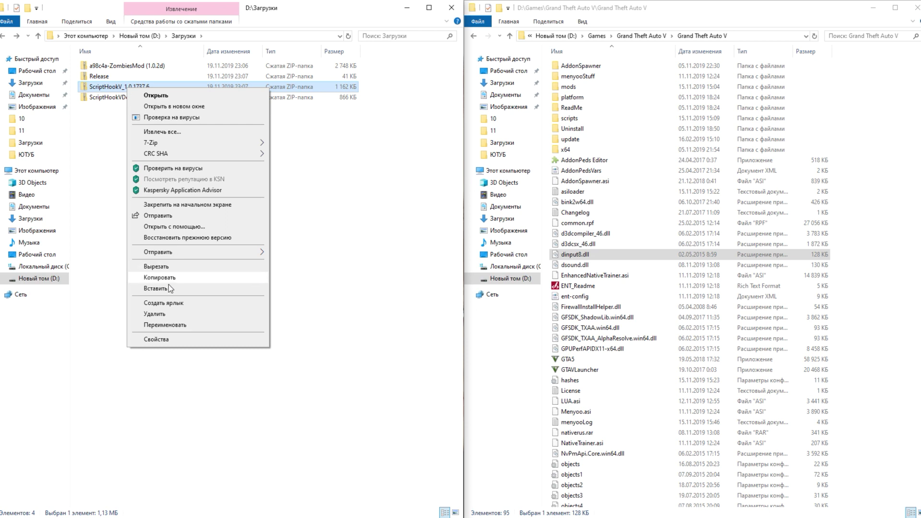
pyautogui.click(160, 315)
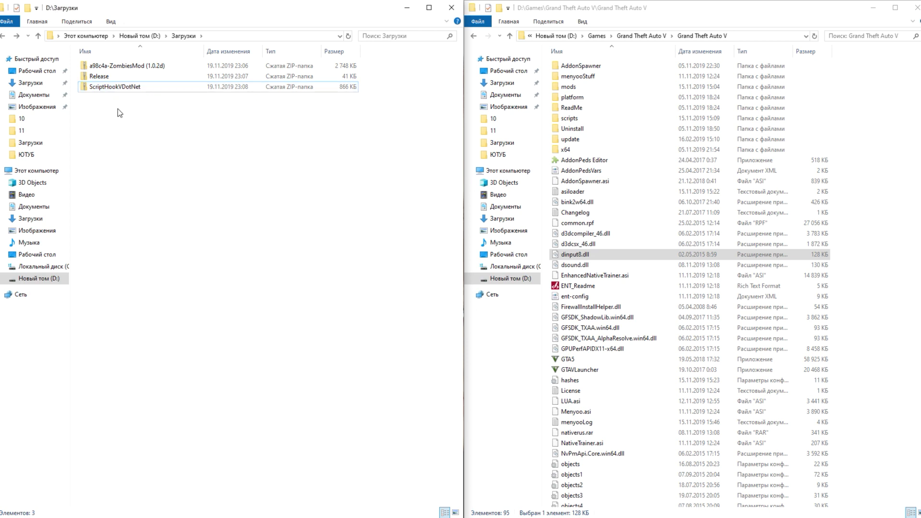
# - Extract the ScriptHookVDotNet archive into its own folder with 7-Zip and open that folder
pyautogui.rightClick(117, 88)
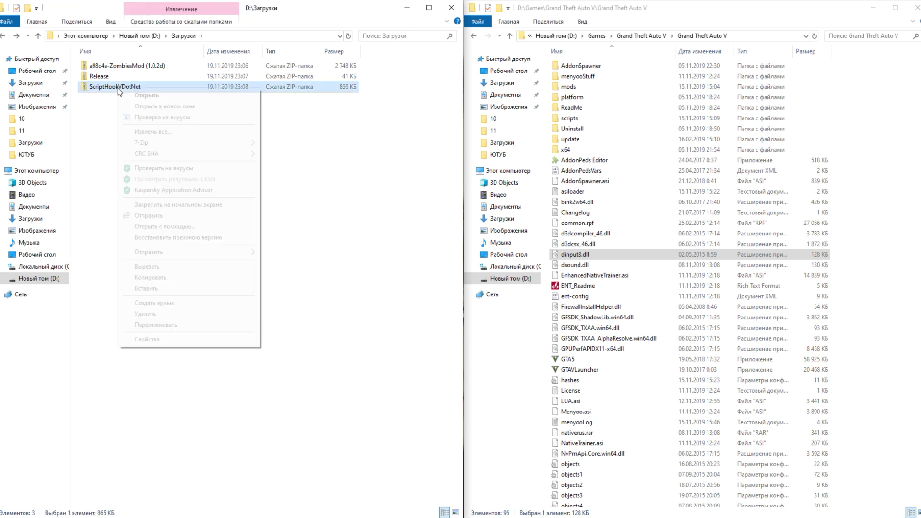
pyautogui.moveTo(163, 145)
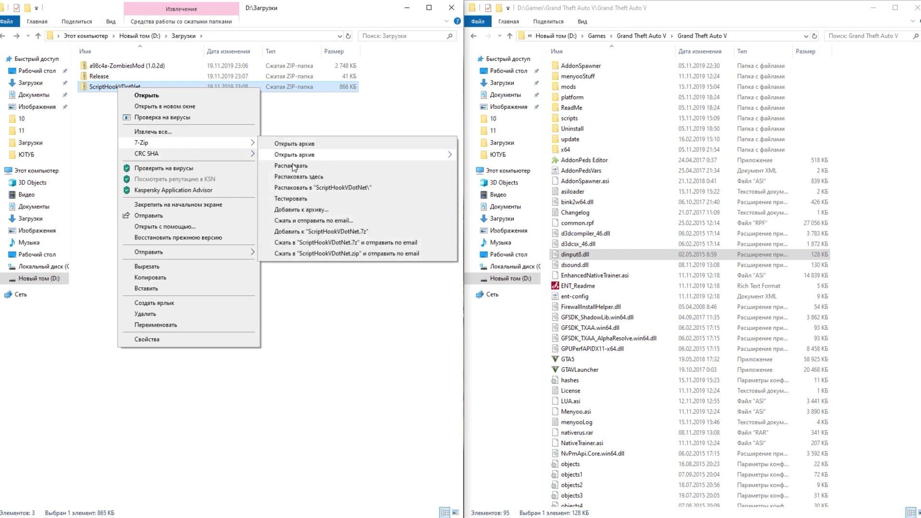
pyautogui.click(316, 189)
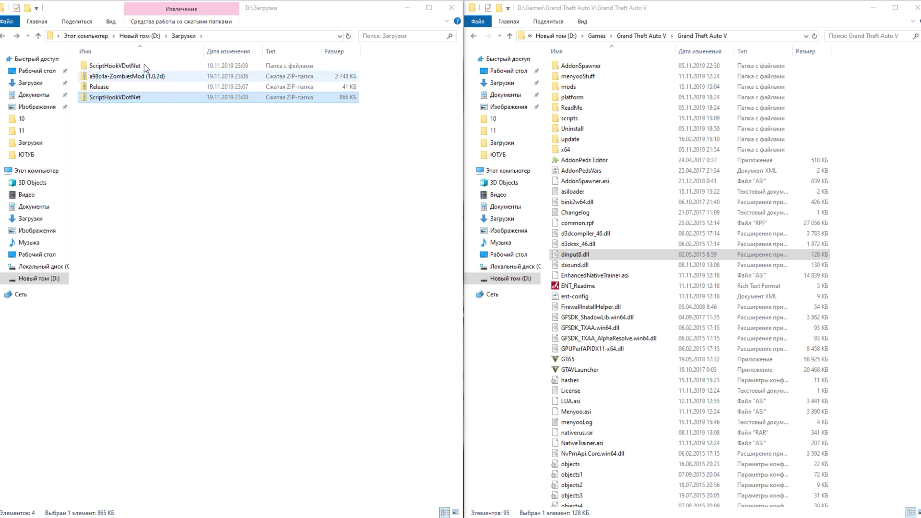
pyautogui.doubleClick(145, 64)
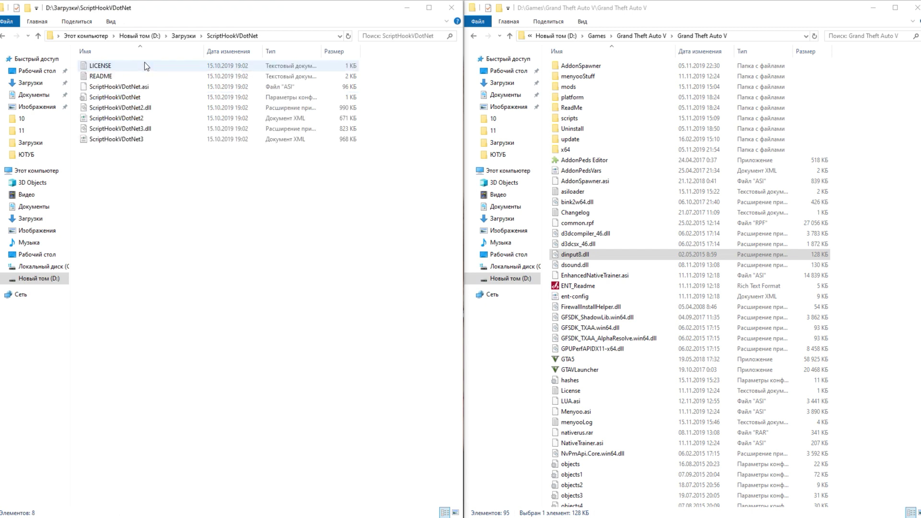
# - Copy the six ScriptHookVDotNet files, without LICENSE and README, into the Grand Theft Auto V game folder, replacing the existing files
pyautogui.moveTo(139, 174); pyautogui.dragTo(113, 89)
pyautogui.rightClick(113, 90)
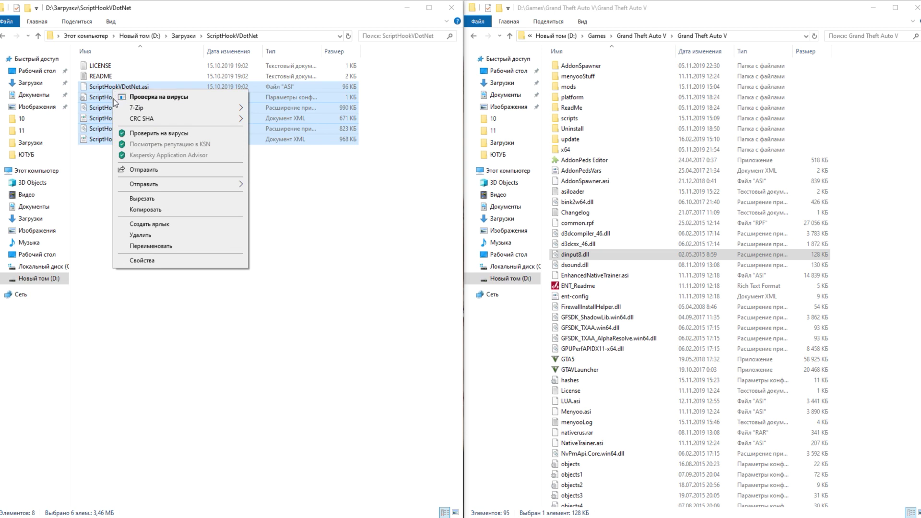
pyautogui.click(143, 211)
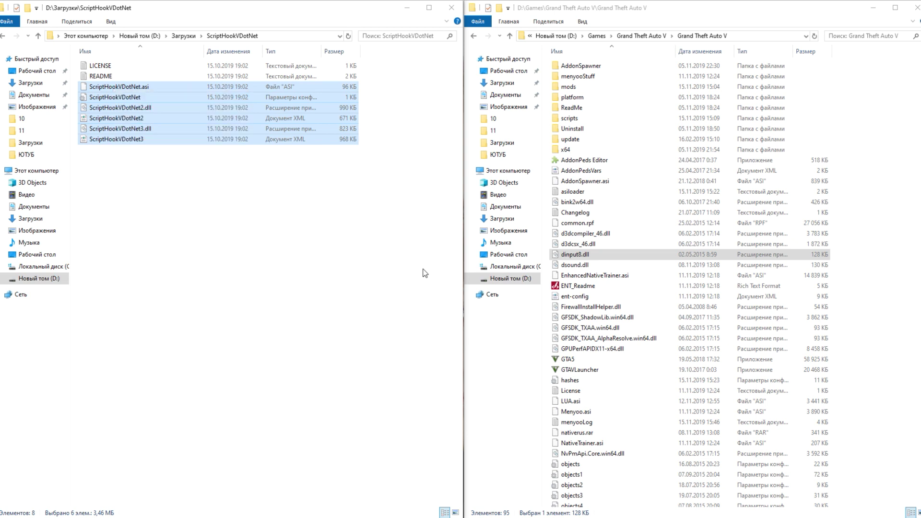
pyautogui.click(863, 277)
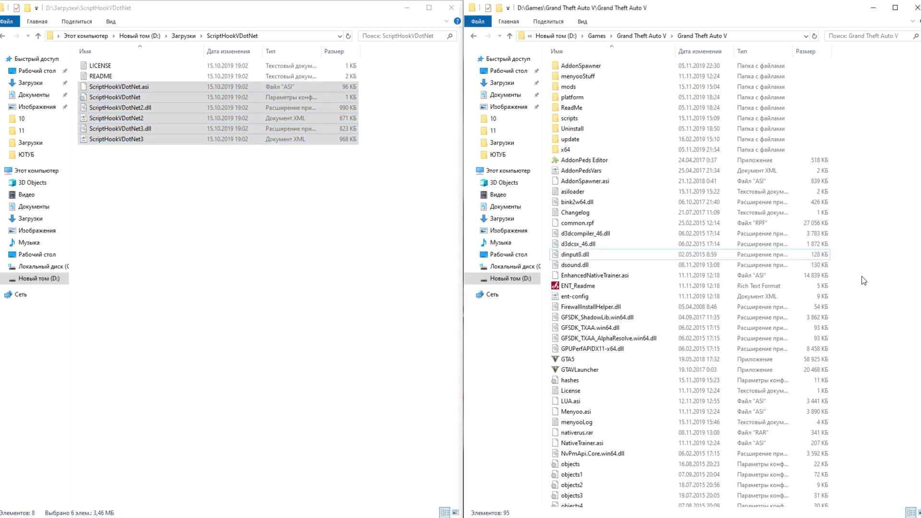
pyautogui.rightClick(862, 276)
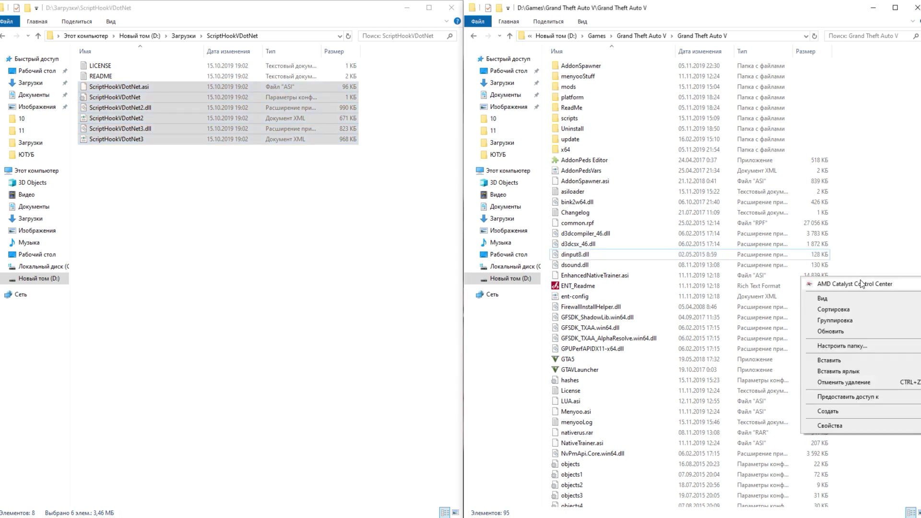
pyautogui.click(841, 364)
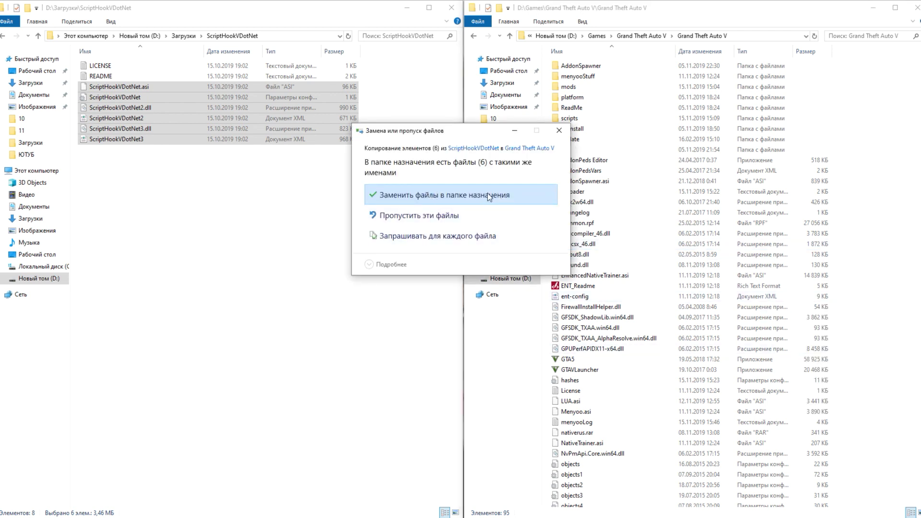
pyautogui.click(410, 194)
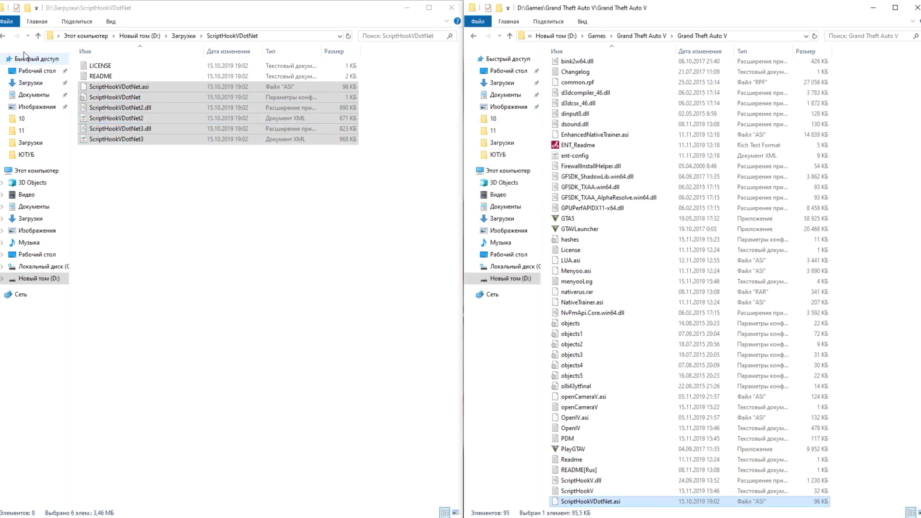
# - Return to the Загрузки folder and delete the extracted ScriptHookVDotNet folder and its archive
pyautogui.click(3, 37)
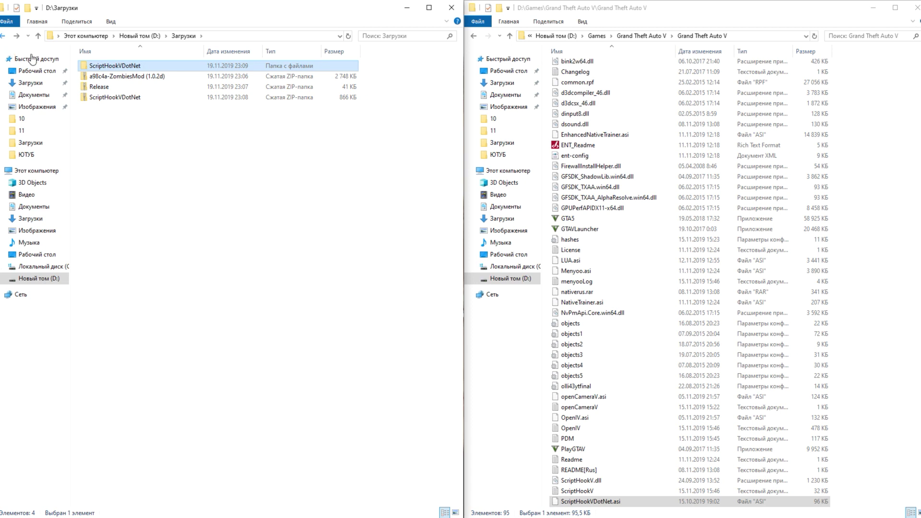
pyautogui.rightClick(99, 68)
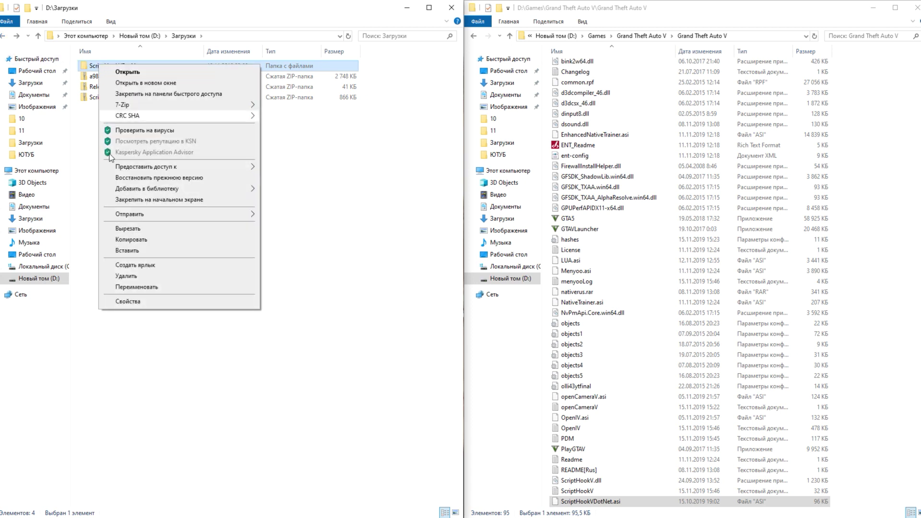
pyautogui.click(123, 276)
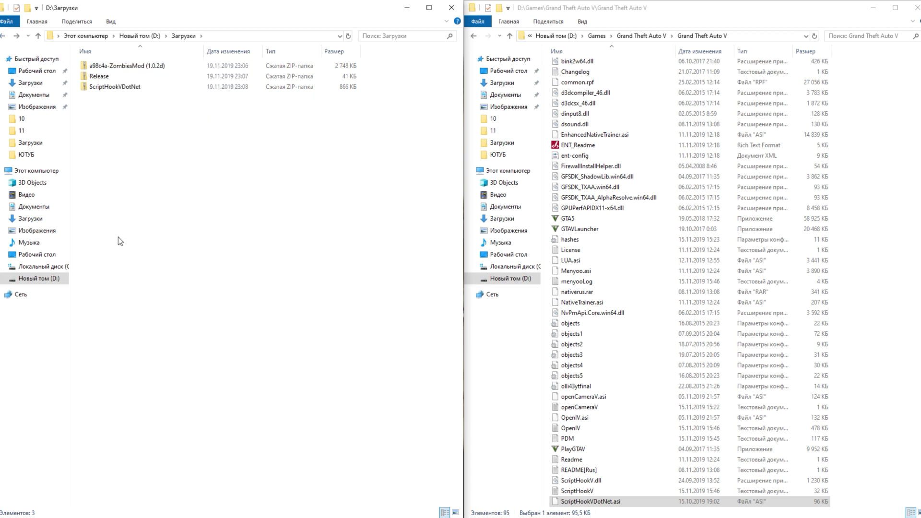
pyautogui.rightClick(122, 88)
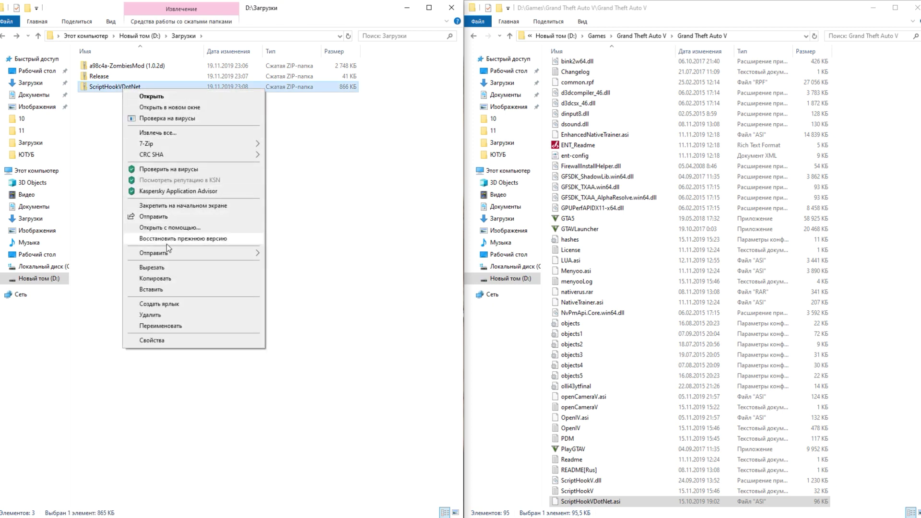
pyautogui.click(150, 314)
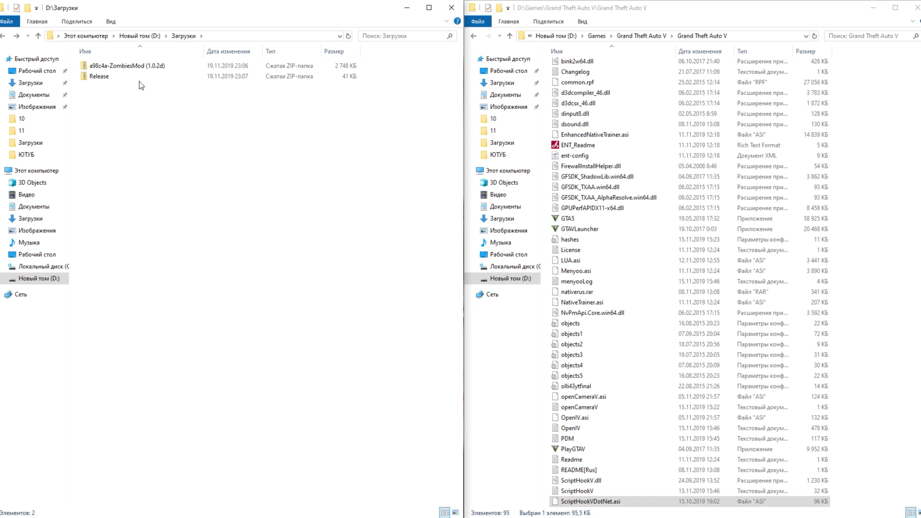
# - Extract the a98c4a-ZombiesMod (1.0.2d) archive into its own folder with 7-Zip and open the ZombiesMod folder inside, checking its screens subfolder
pyautogui.click(134, 71)
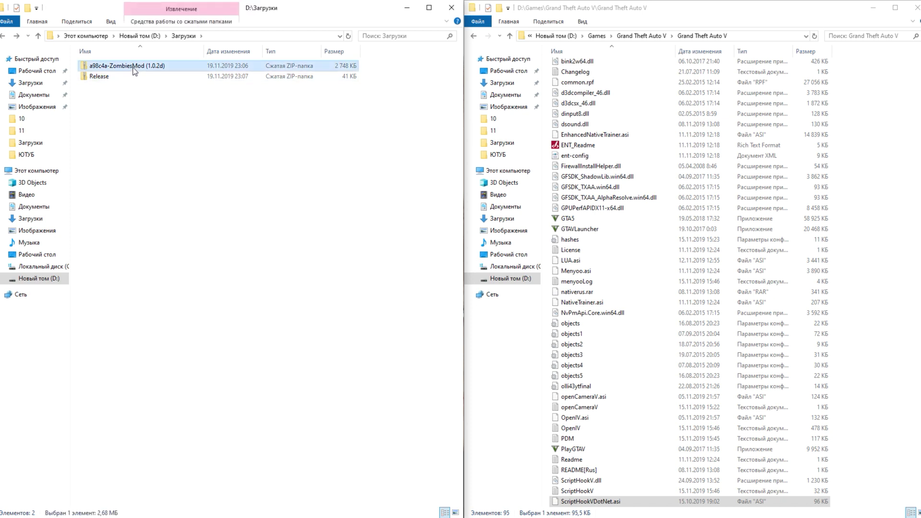
pyautogui.rightClick(159, 71)
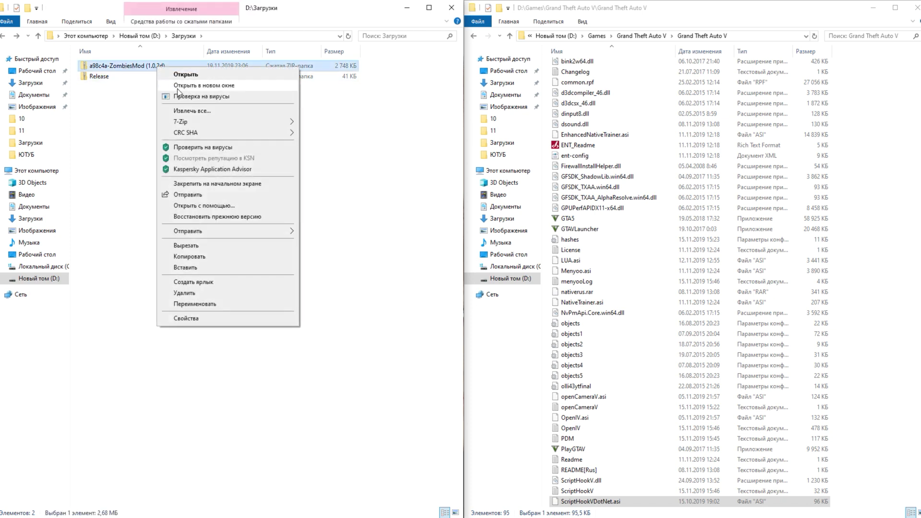
pyautogui.moveTo(195, 121)
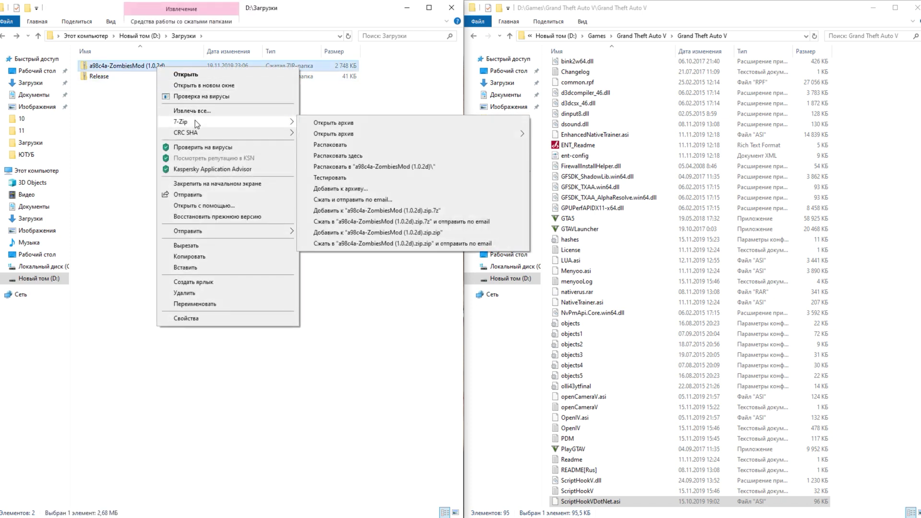
pyautogui.click(339, 167)
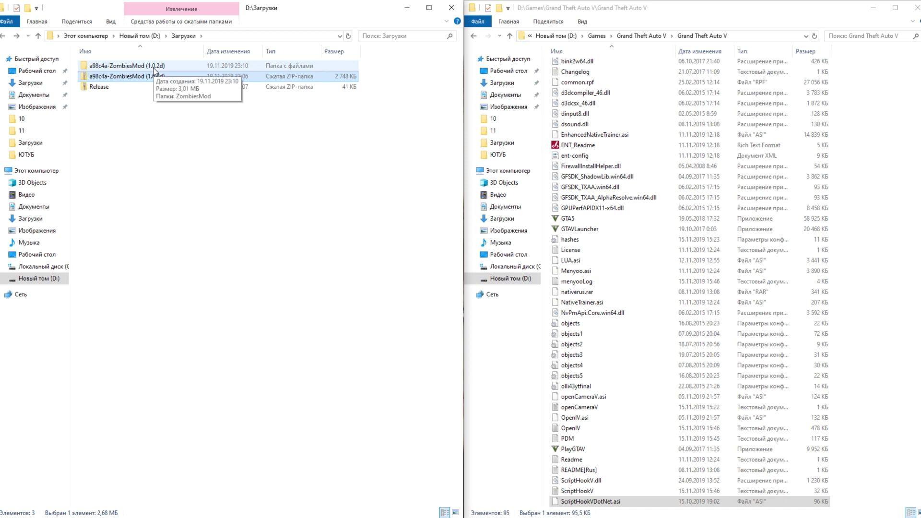
pyautogui.doubleClick(155, 68)
pyautogui.doubleClick(155, 69)
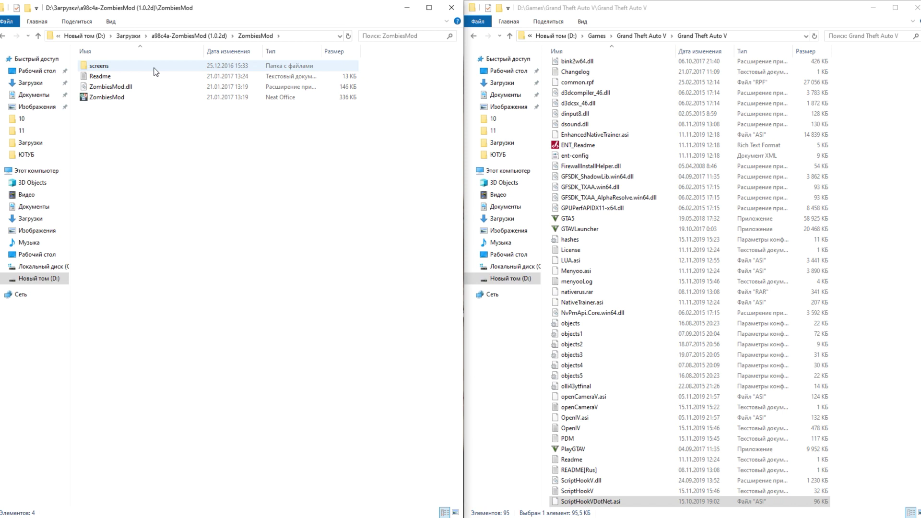
pyautogui.doubleClick(154, 70)
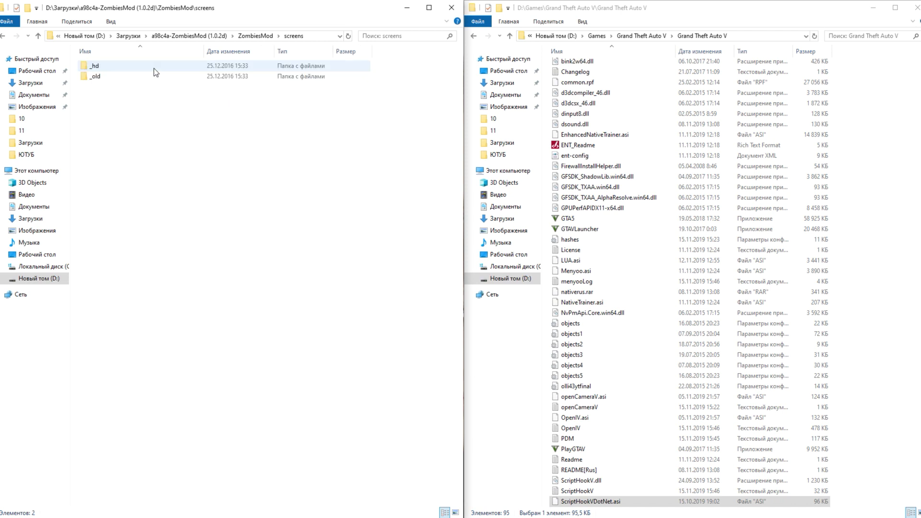
pyautogui.click(4, 36)
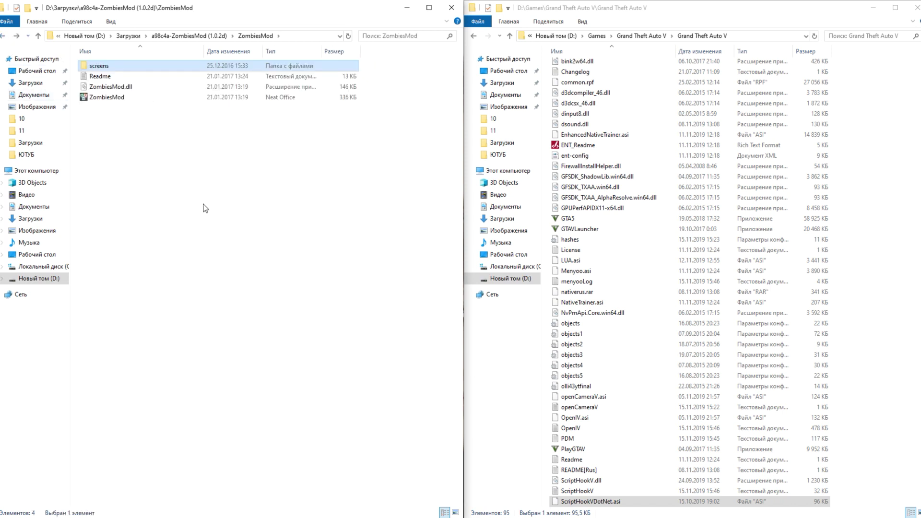
# - Open the scripts folder inside the Grand Theft Auto V game folder
pyautogui.scroll(5, 623, 186)
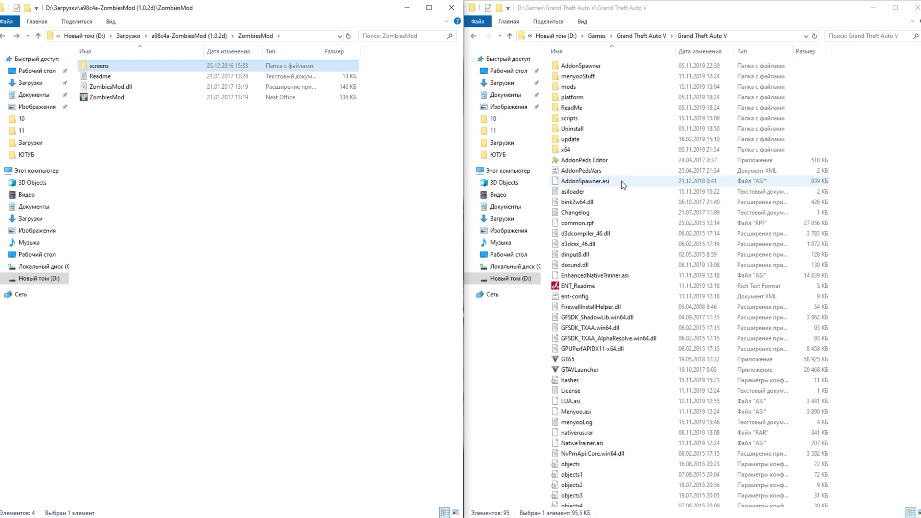
pyautogui.click(583, 118)
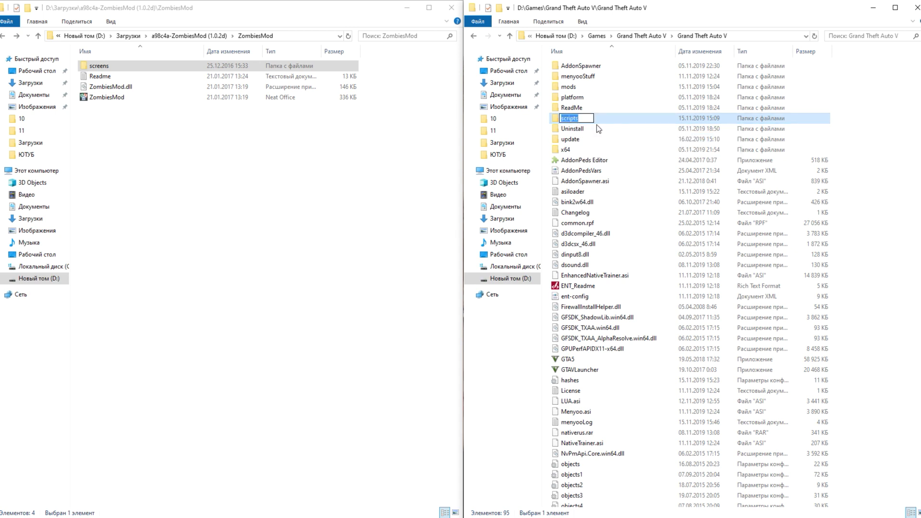
pyautogui.click(600, 119)
pyautogui.doubleClick(579, 119)
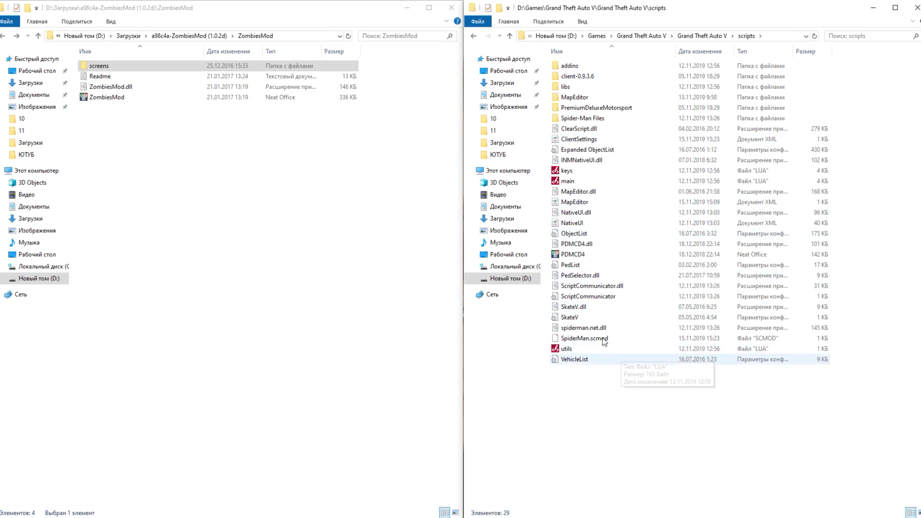
# - Copy the screens folder, Readme and both ZombiesMod files from the extracted mod into the game's scripts folder
pyautogui.moveTo(108, 98); pyautogui.dragTo(97, 66)
pyautogui.rightClick(97, 65)
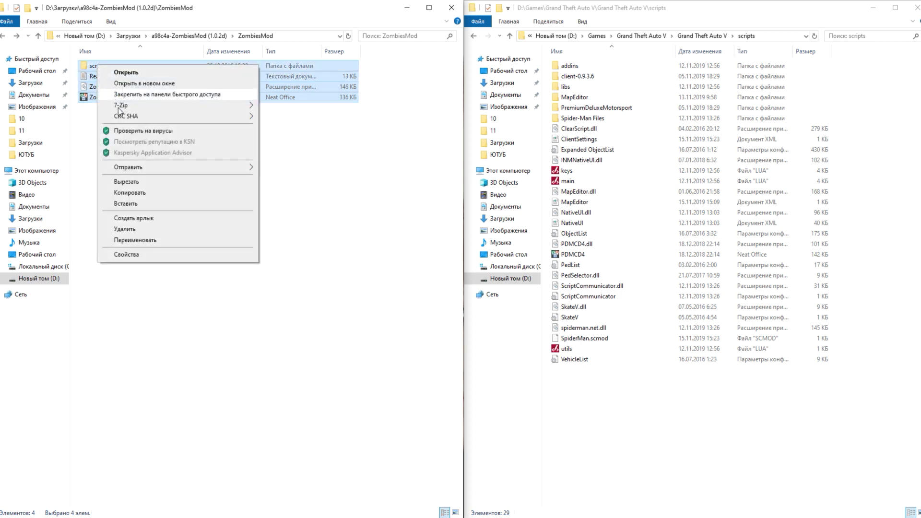
pyautogui.click(138, 193)
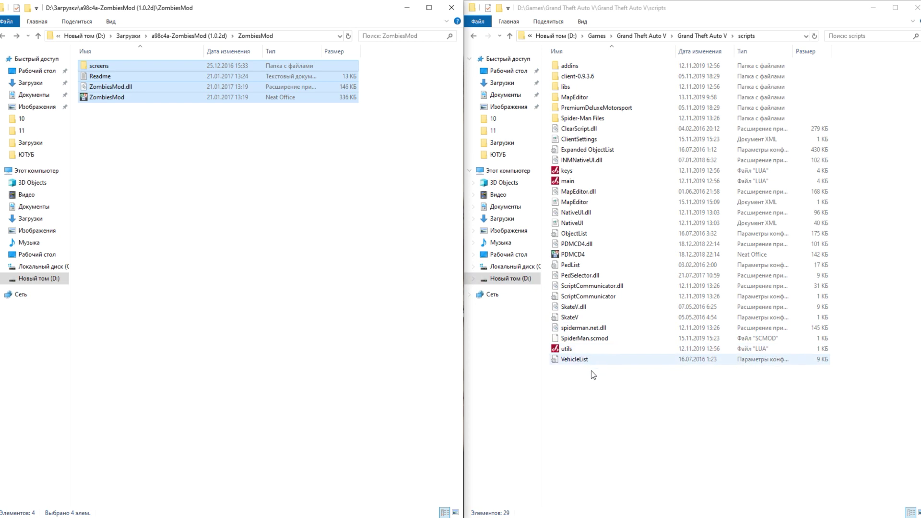
pyautogui.rightClick(599, 394)
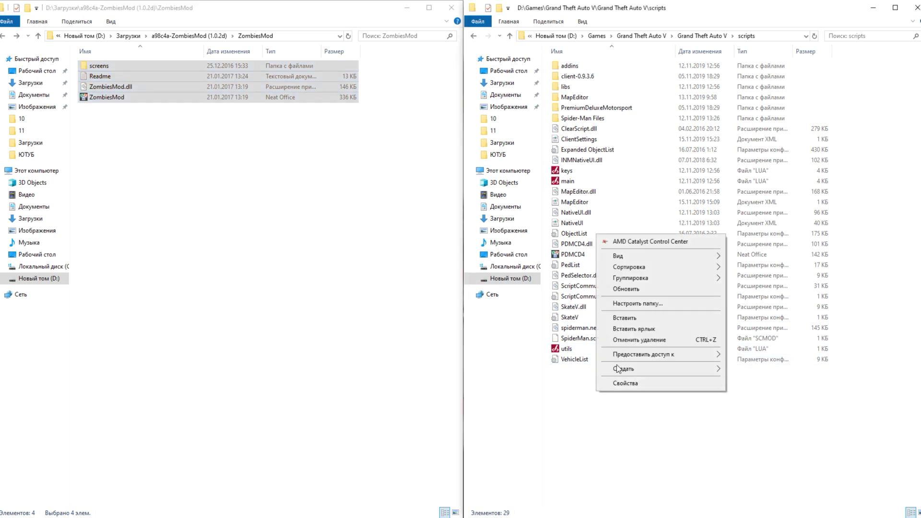
pyautogui.click(638, 316)
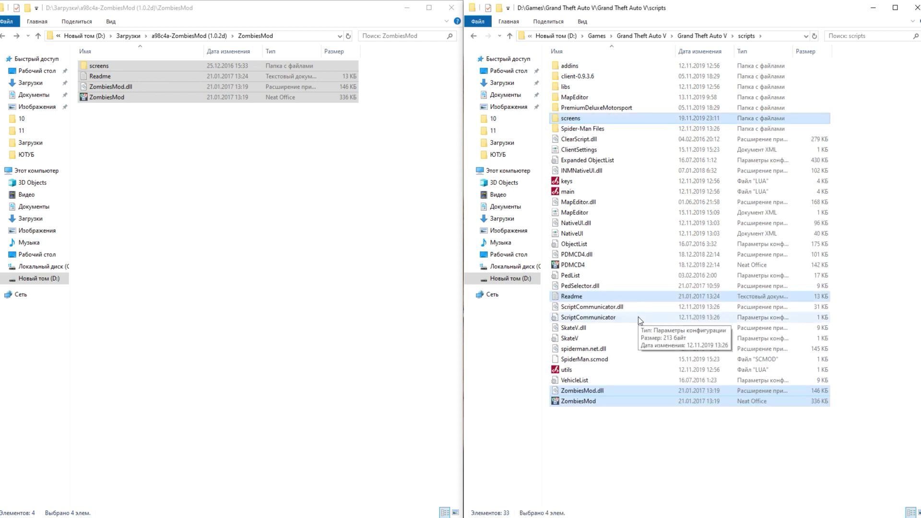
# - Go back to the Загрузки folder and delete the extracted a98c4a-ZombiesMod (1.0.2d) folder and its archive
pyautogui.click(290, 290)
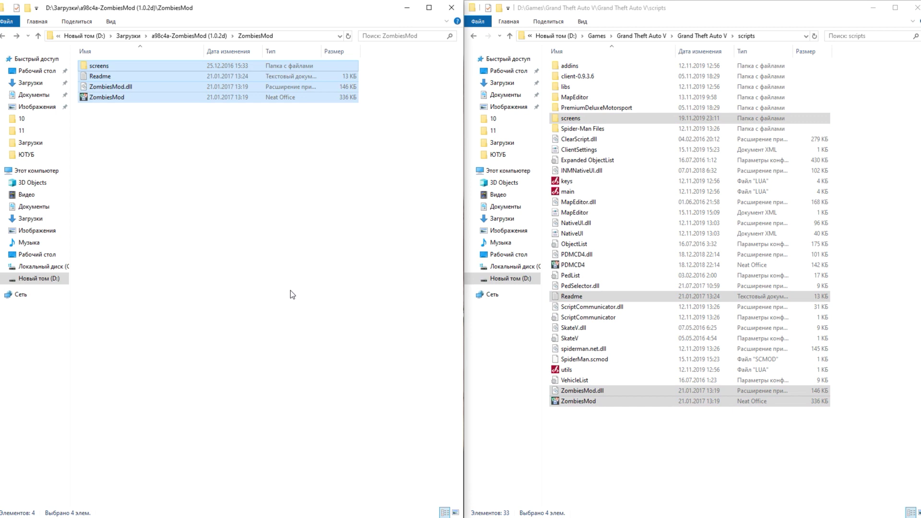
pyautogui.click(3, 37)
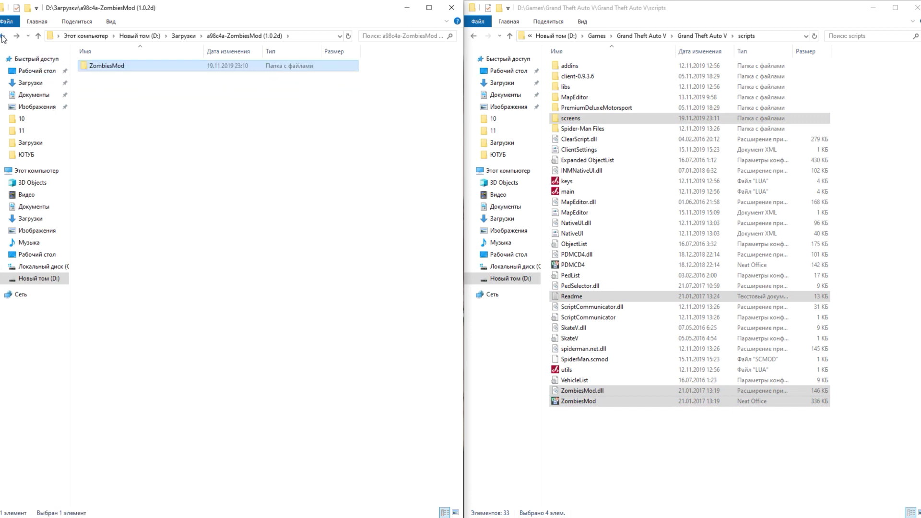
pyautogui.click(3, 37)
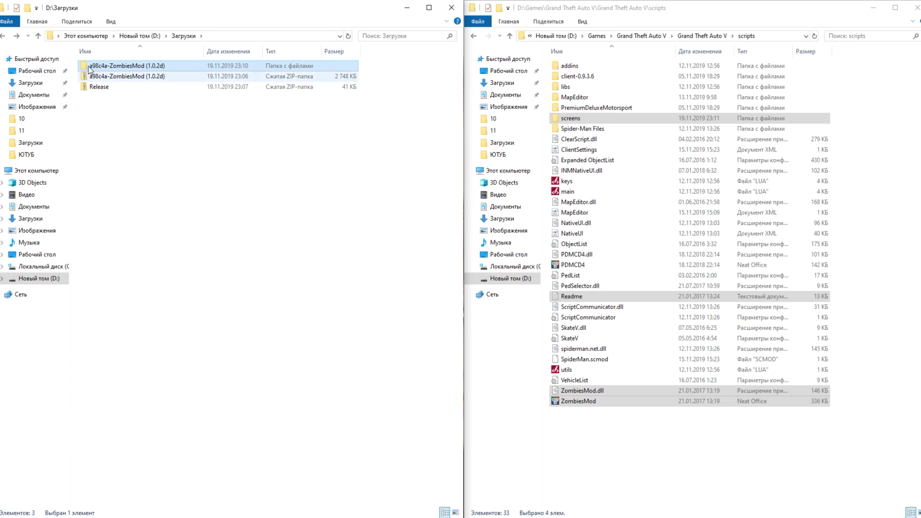
pyautogui.rightClick(100, 70)
pyautogui.rightClick(87, 65)
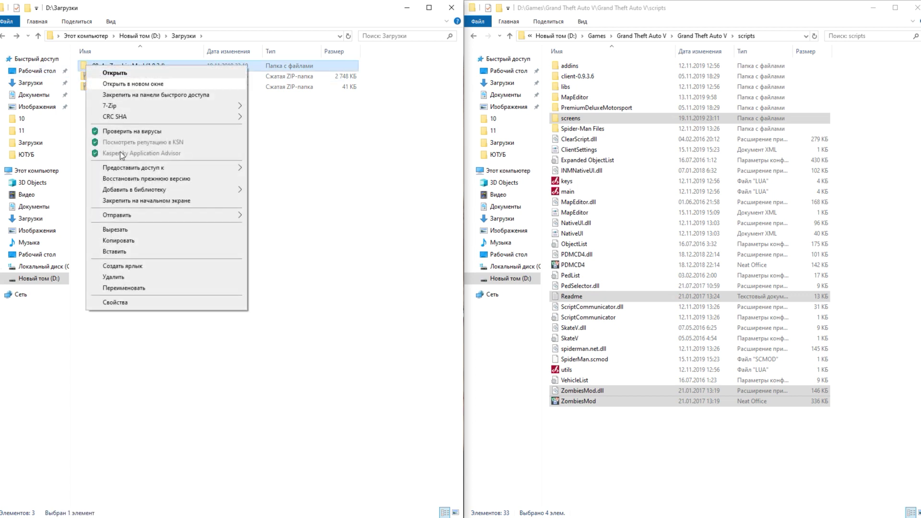
pyautogui.click(118, 277)
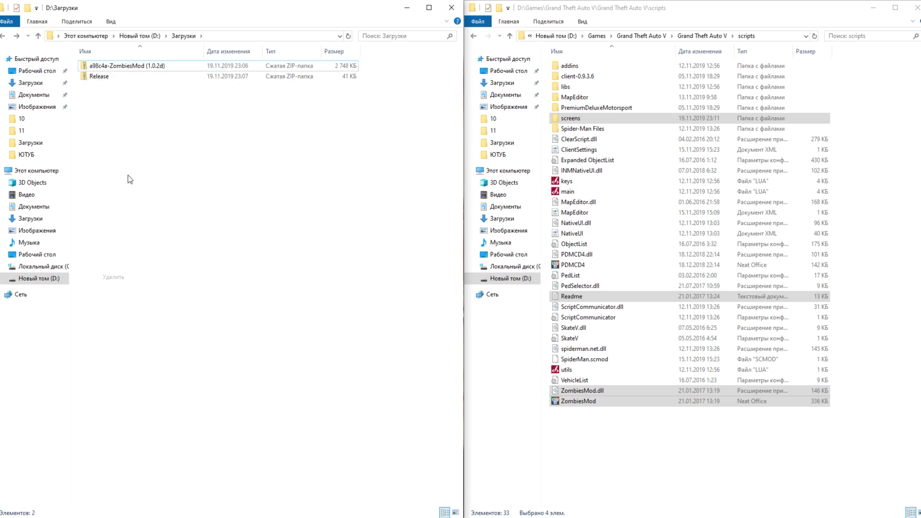
pyautogui.rightClick(124, 68)
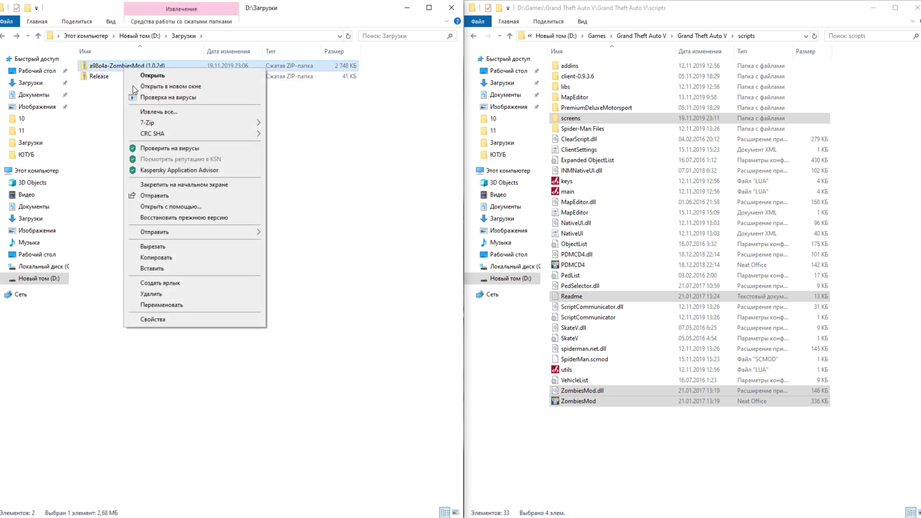
pyautogui.click(150, 294)
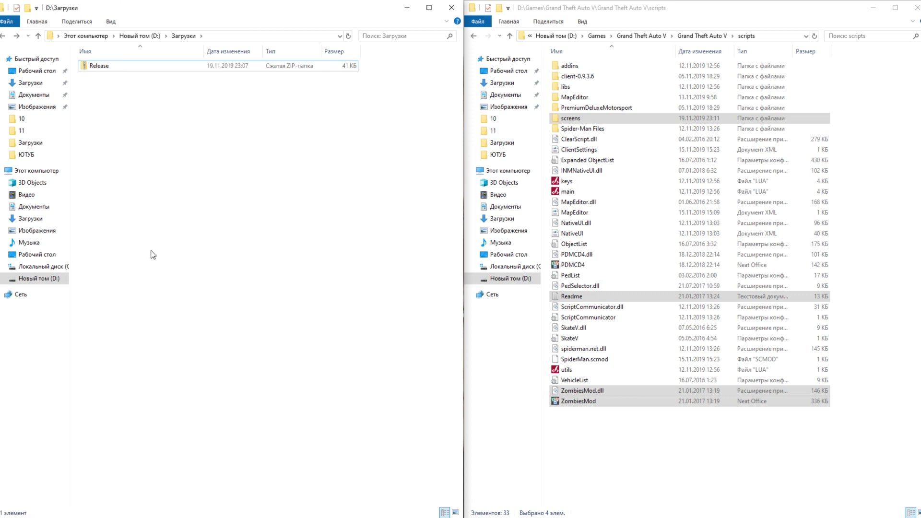
# - Extract the Release archive into its own folder with 7-Zip and open that folder
pyautogui.rightClick(114, 66)
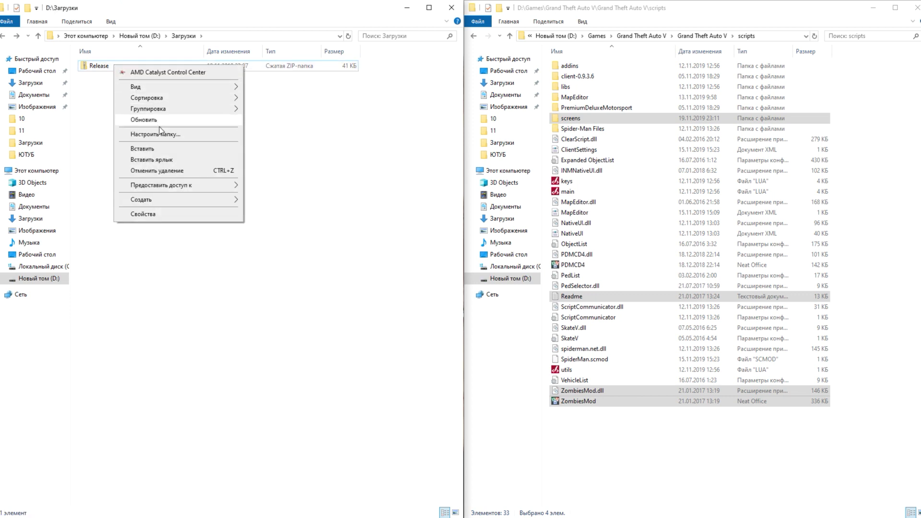
pyautogui.click(99, 67)
pyautogui.rightClick(99, 67)
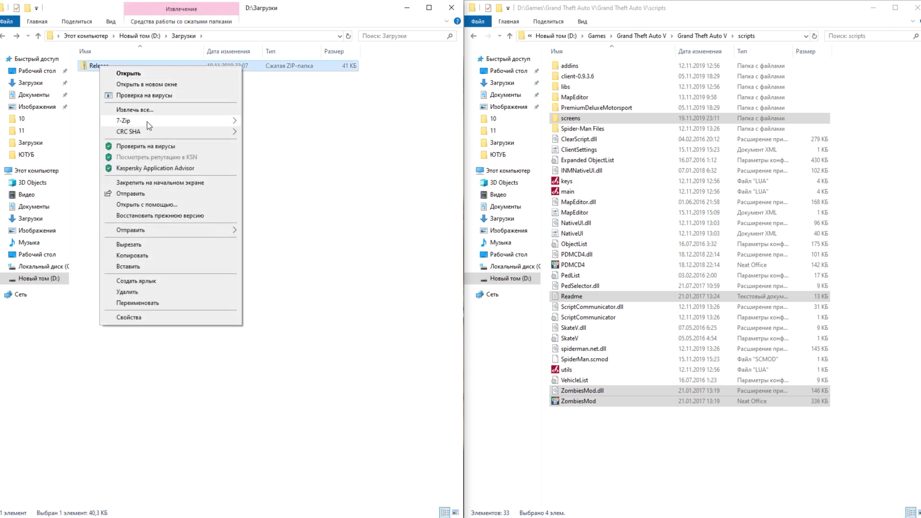
pyautogui.moveTo(171, 125)
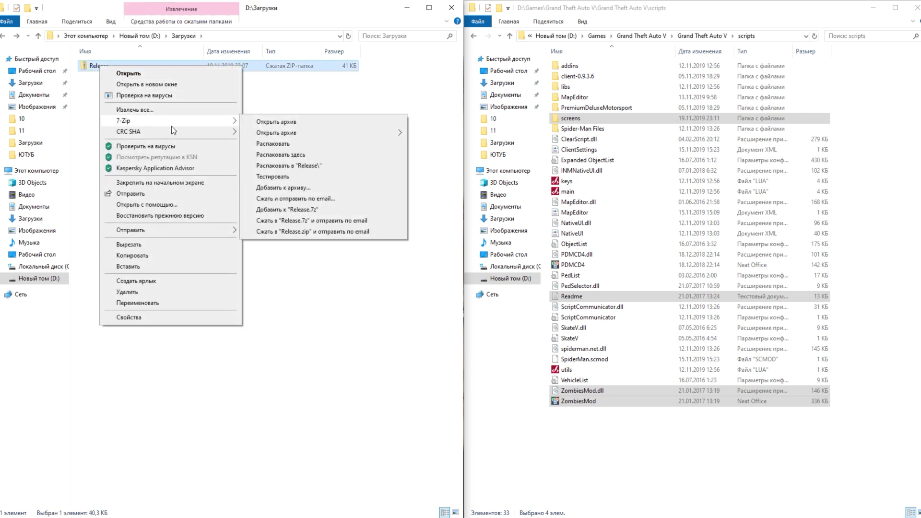
pyautogui.click(307, 166)
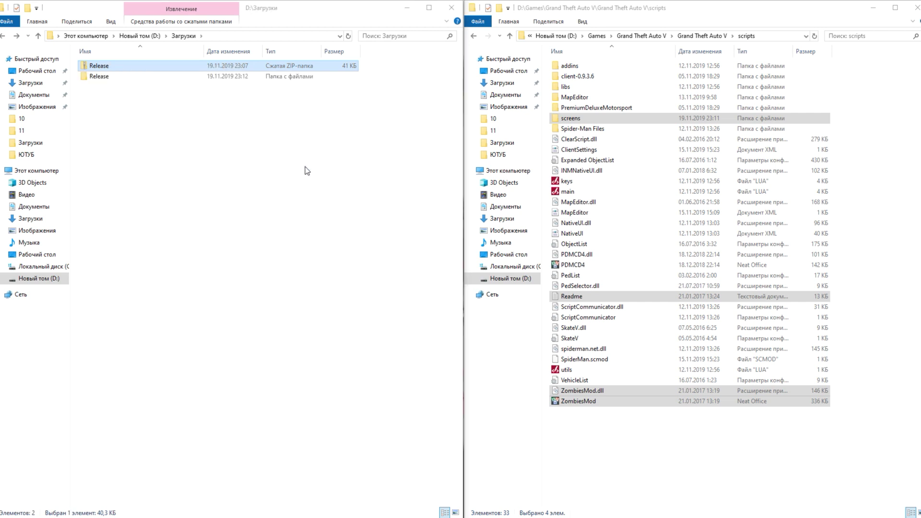
pyautogui.doubleClick(130, 75)
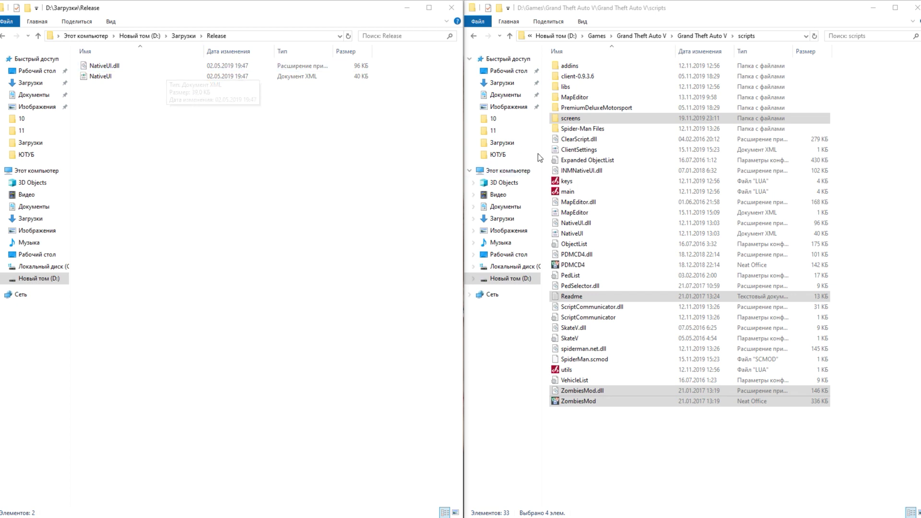
# - Copy both NativeUI files from the extracted Release folder into the game's scripts folder, replacing the existing files
pyautogui.click(474, 36)
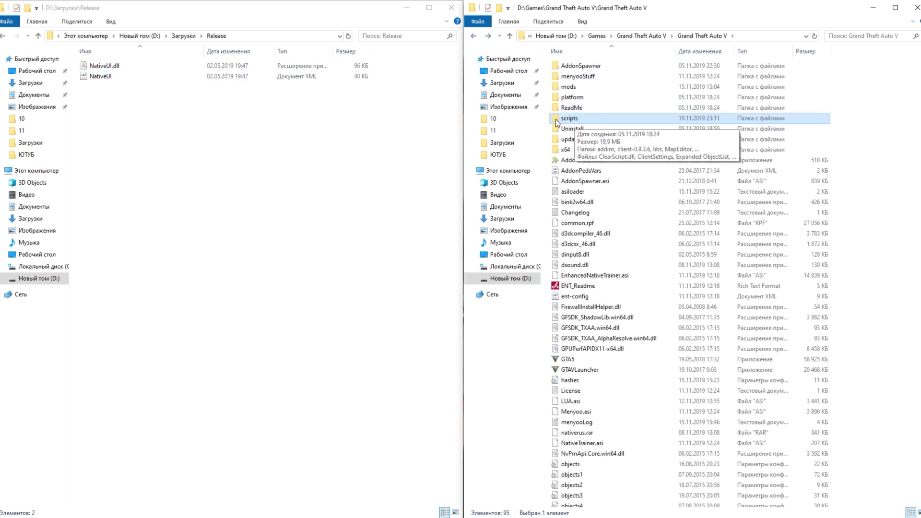
pyautogui.doubleClick(581, 120)
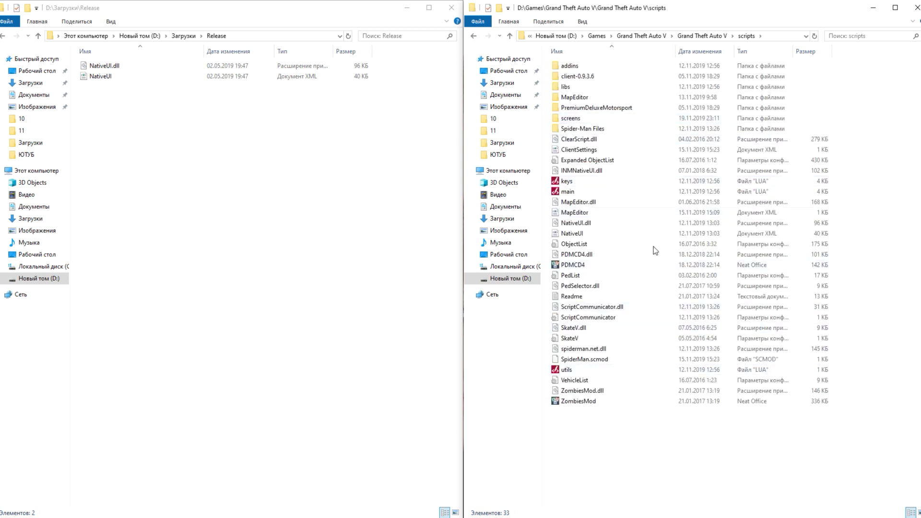
pyautogui.click(97, 97)
pyautogui.moveTo(98, 98); pyautogui.dragTo(89, 63)
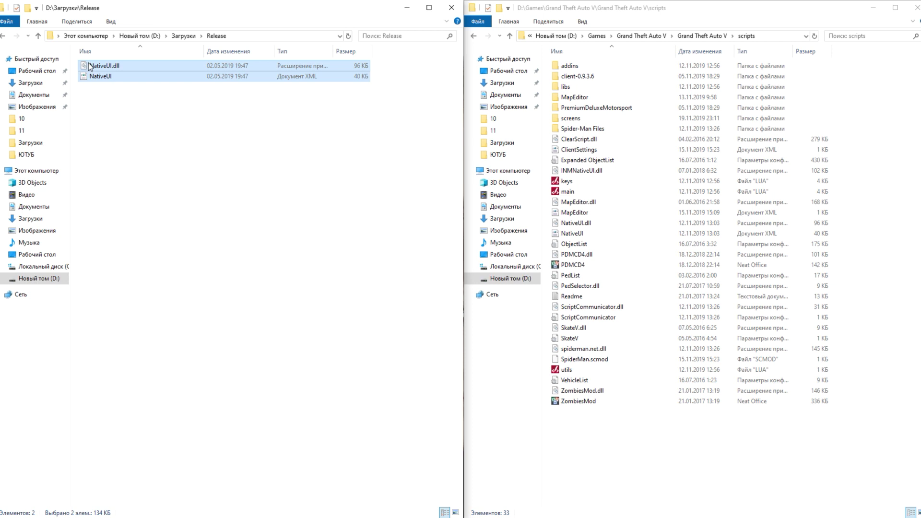
pyautogui.rightClick(88, 63)
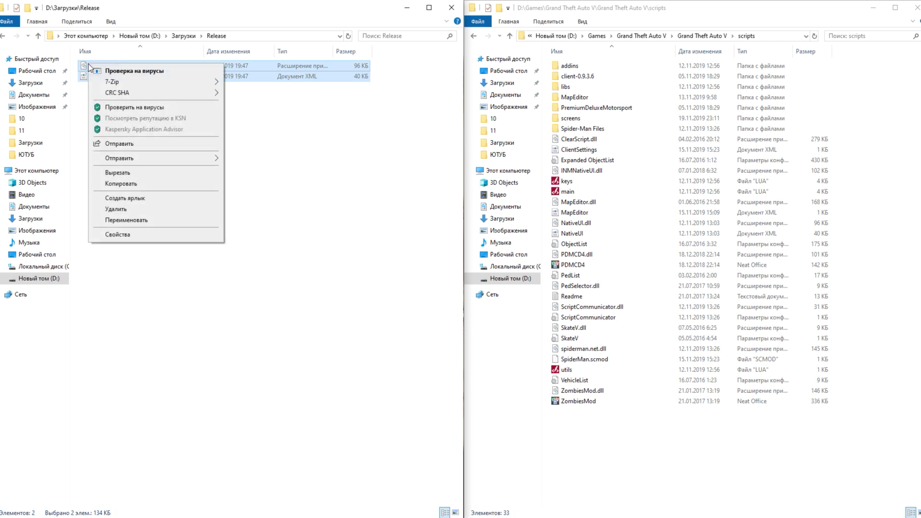
pyautogui.click(121, 184)
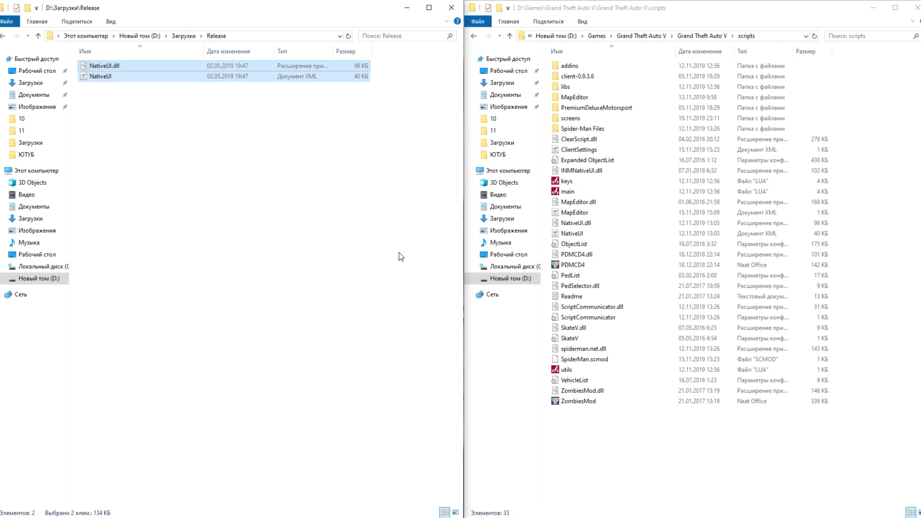
pyautogui.rightClick(609, 438)
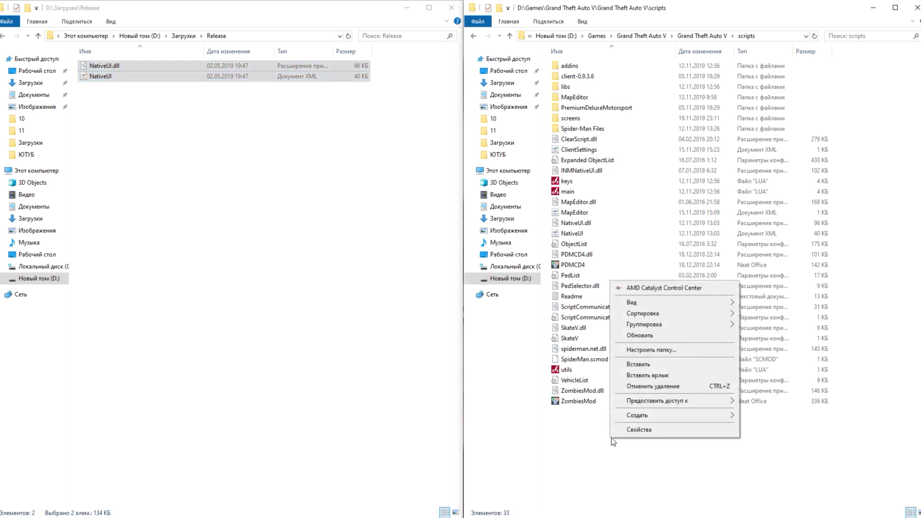
pyautogui.click(648, 366)
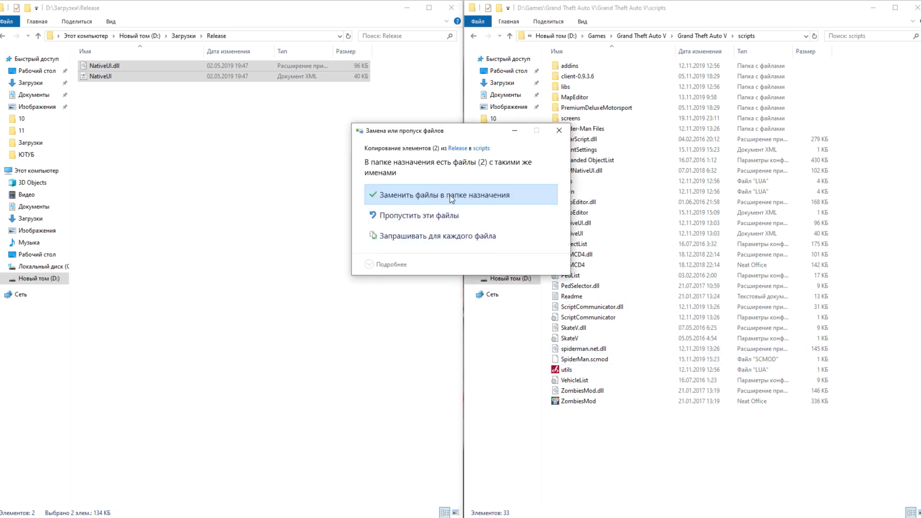
pyautogui.click(427, 197)
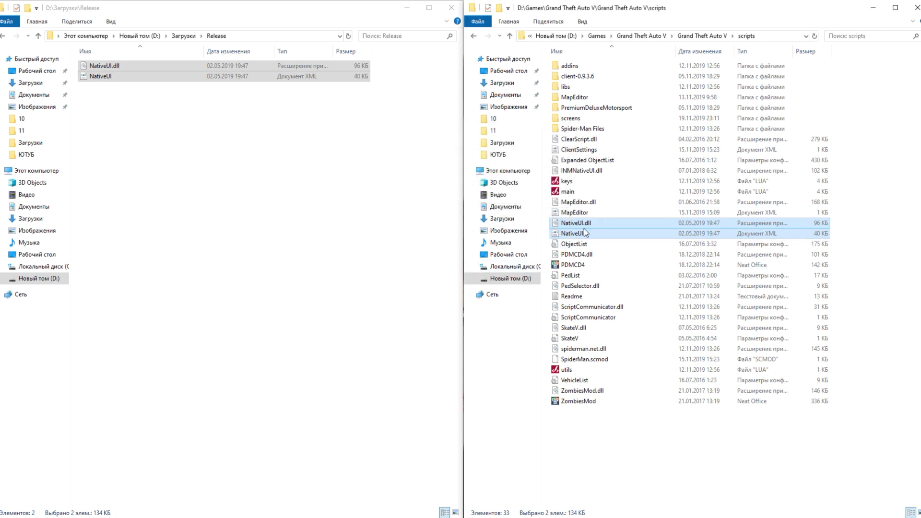
# - Delete the extracted Release folder and its archive from Загрузки, and return from scripts to the main game folder
pyautogui.click(2, 36)
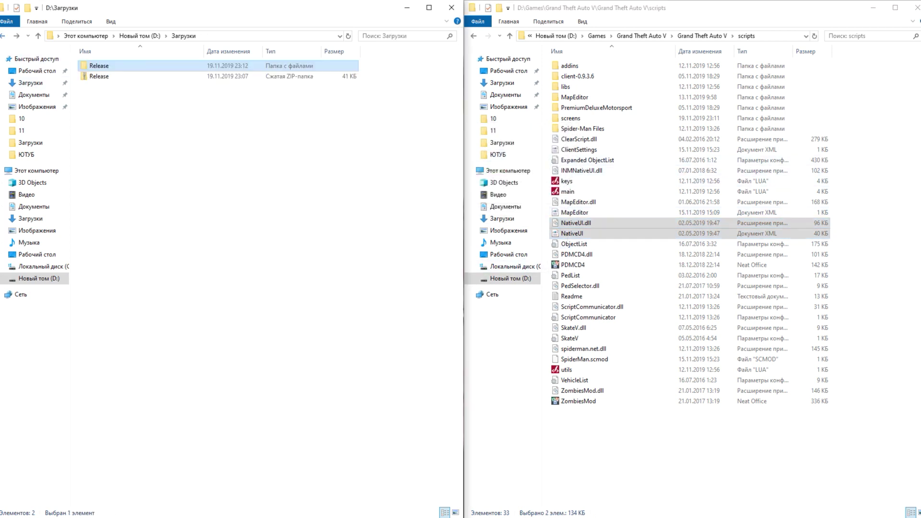
pyautogui.keyDown('ctrl'); pyautogui.click(96, 75); pyautogui.keyUp('ctrl')
pyautogui.rightClick(93, 64)
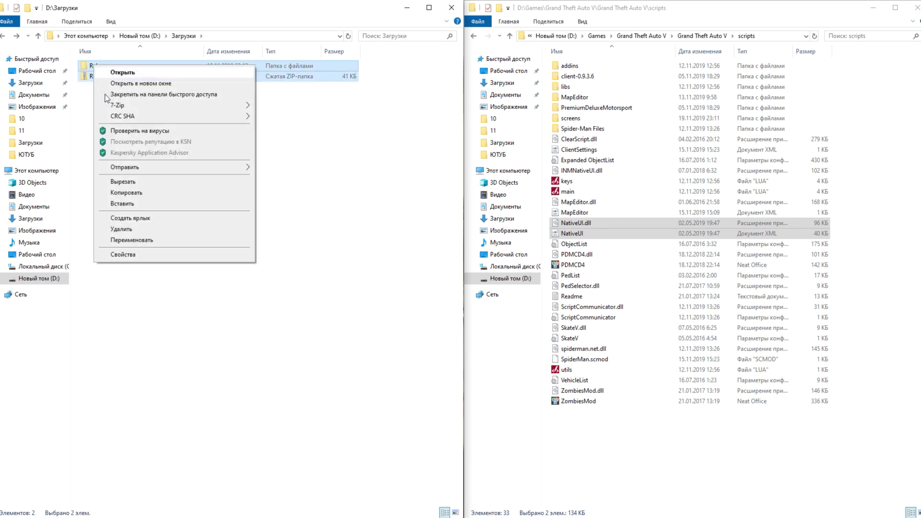
pyautogui.click(126, 229)
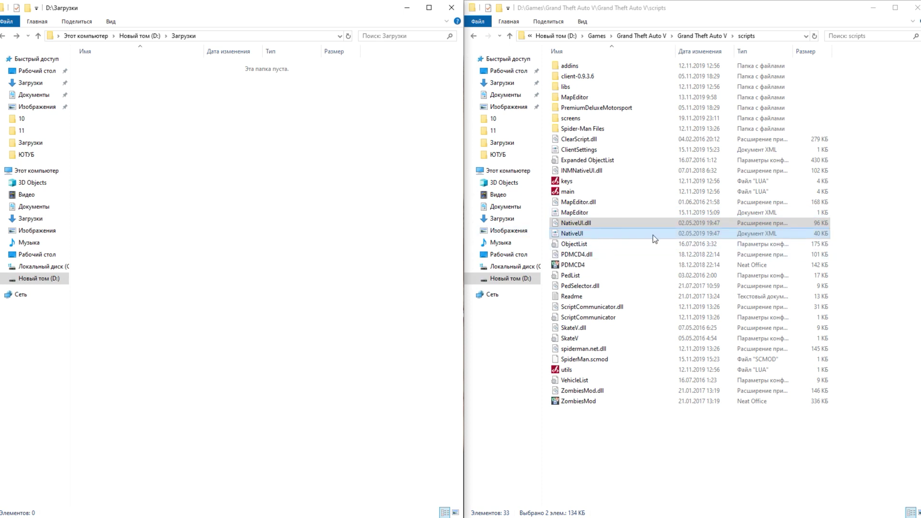
pyautogui.click(474, 37)
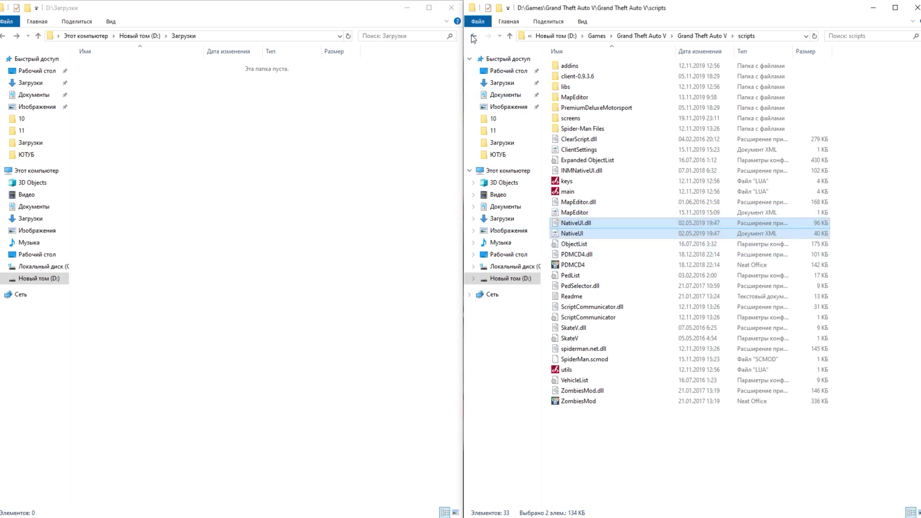
pyautogui.click(473, 37)
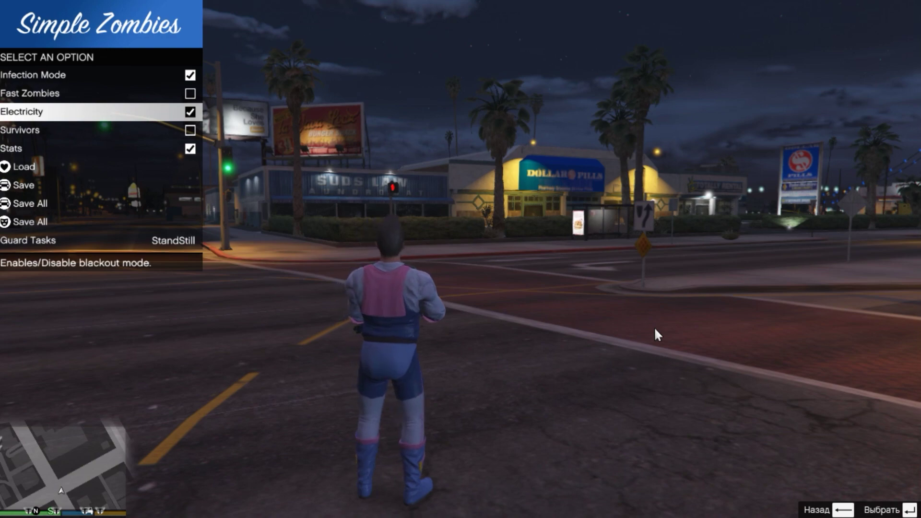
pyautogui.press('BackSpace')
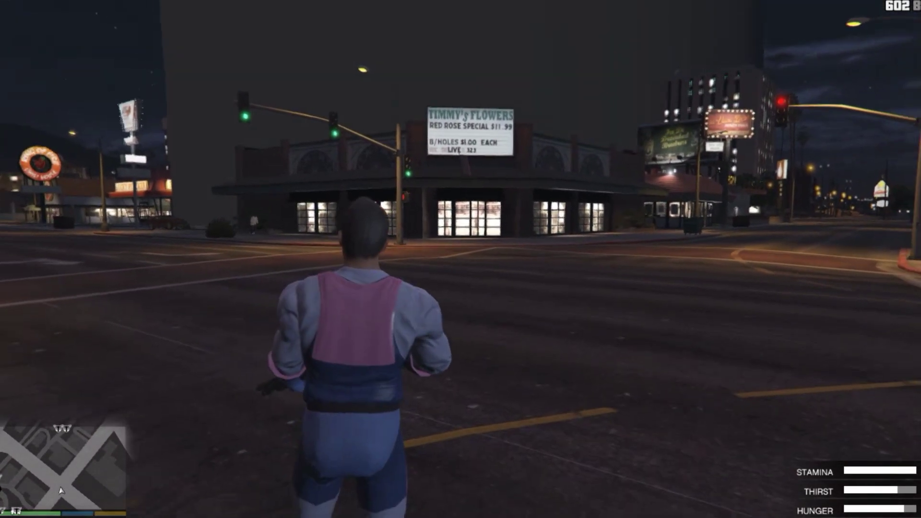
pyautogui.press('w')
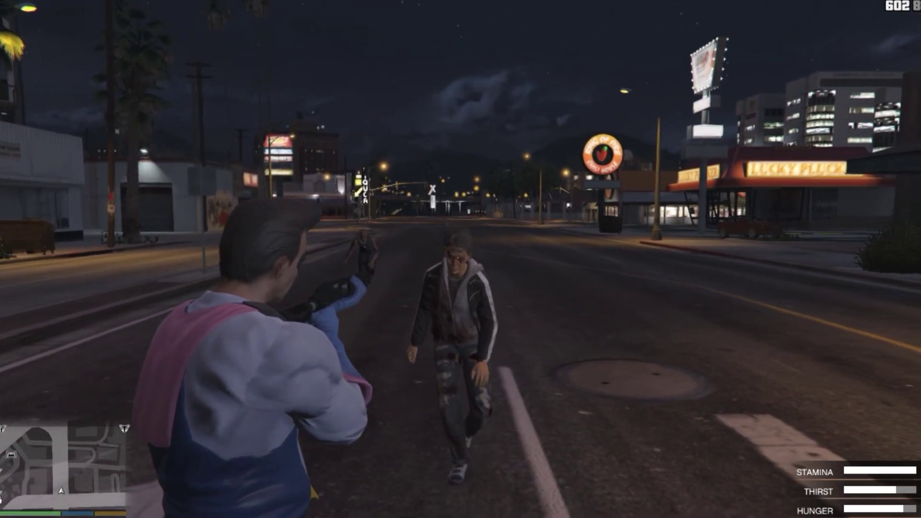
pyautogui.click(459, 258)
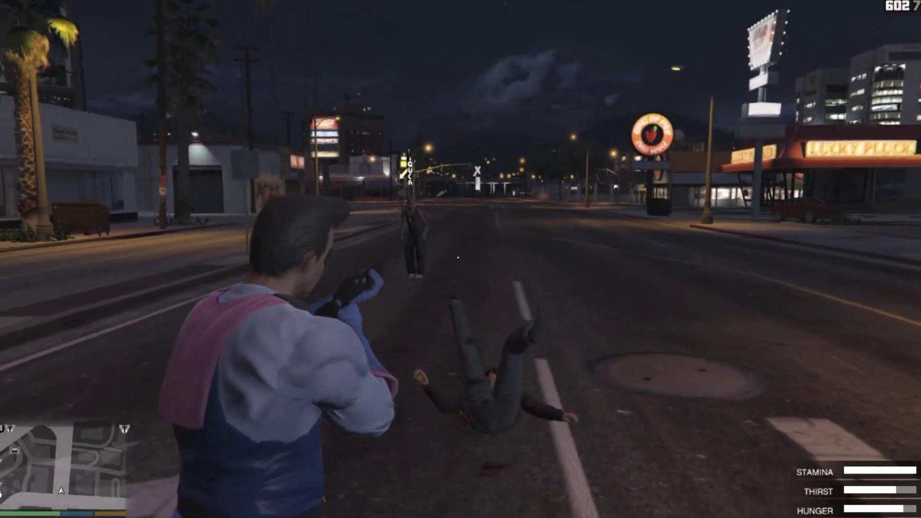
pyautogui.press('w')
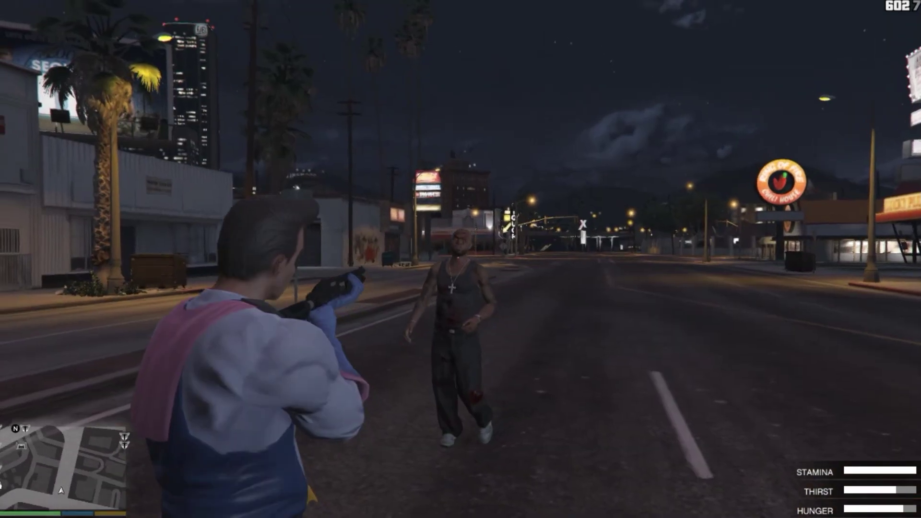
pyautogui.click(558, 221)
pyautogui.press('w')
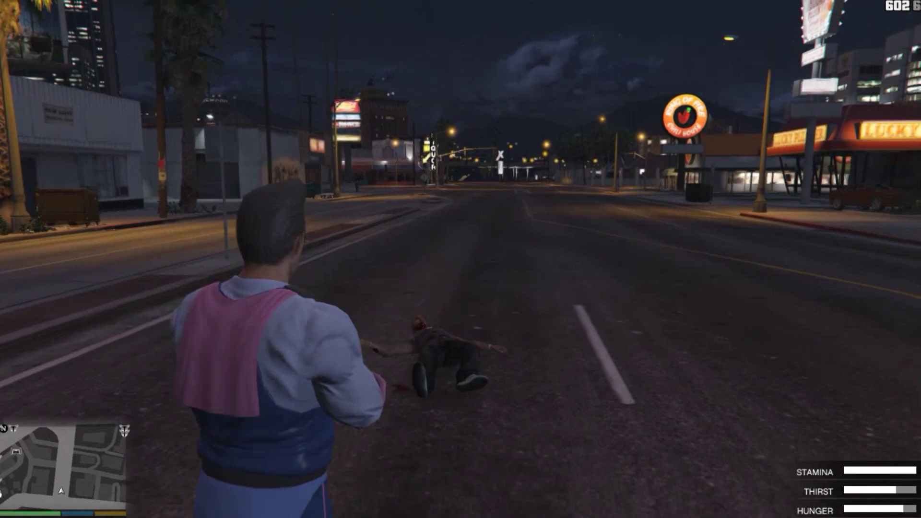
pyautogui.press('w')
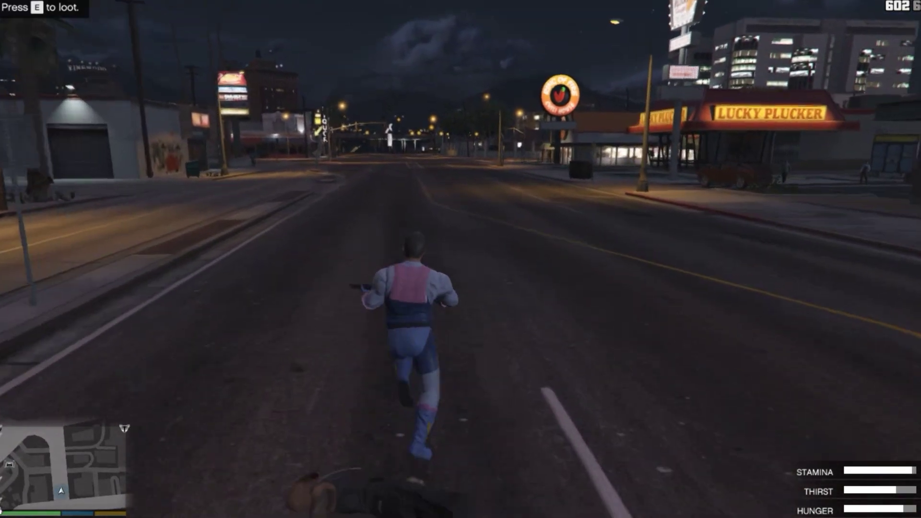
pyautogui.press('w')
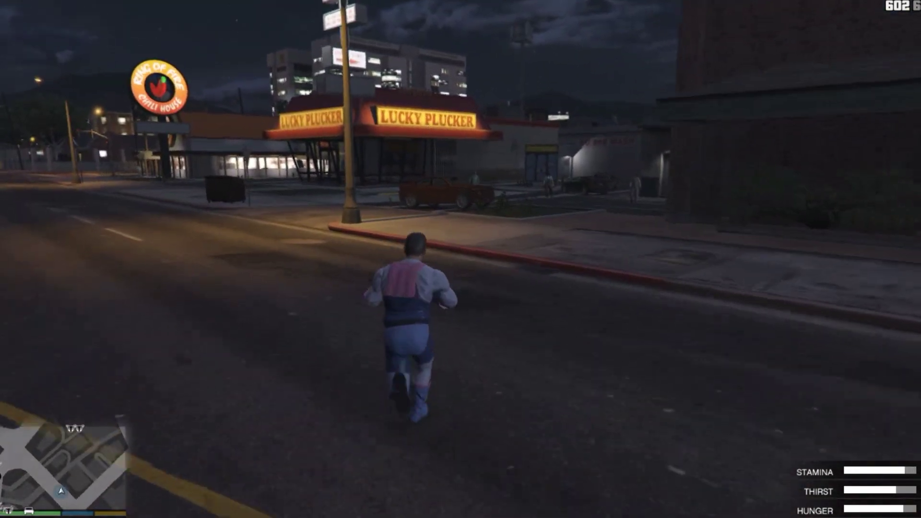
pyautogui.press('w')
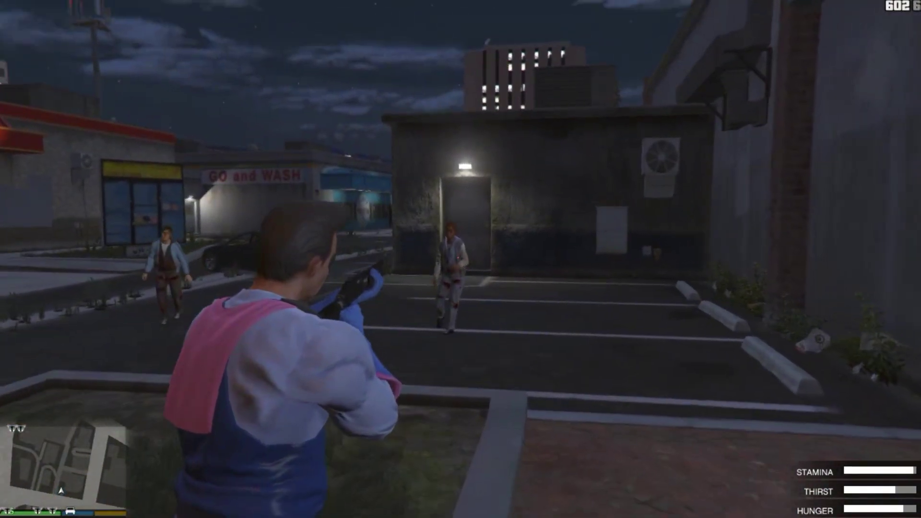
pyautogui.click(460, 260)
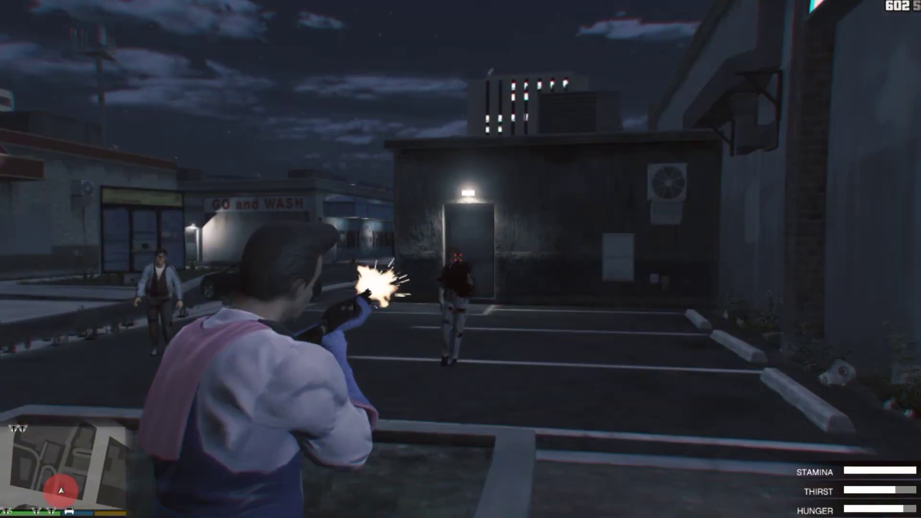
pyautogui.click(461, 260)
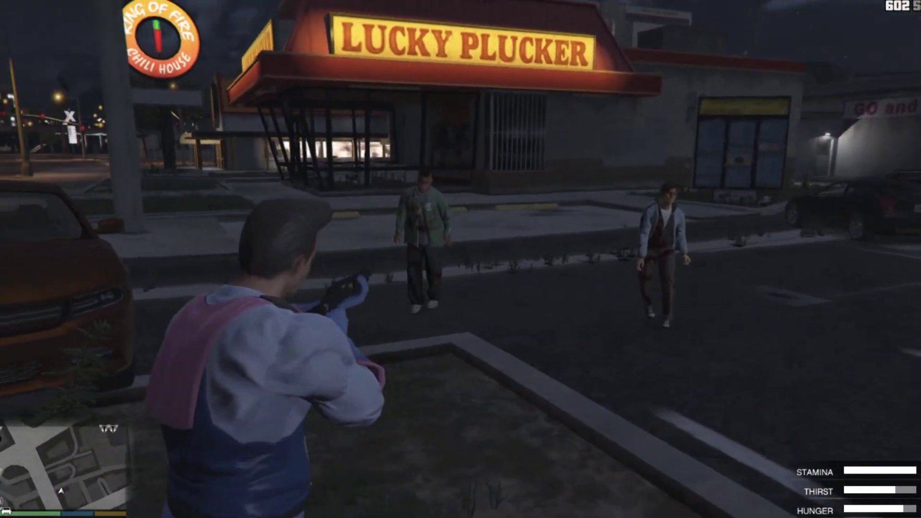
pyautogui.click(461, 259)
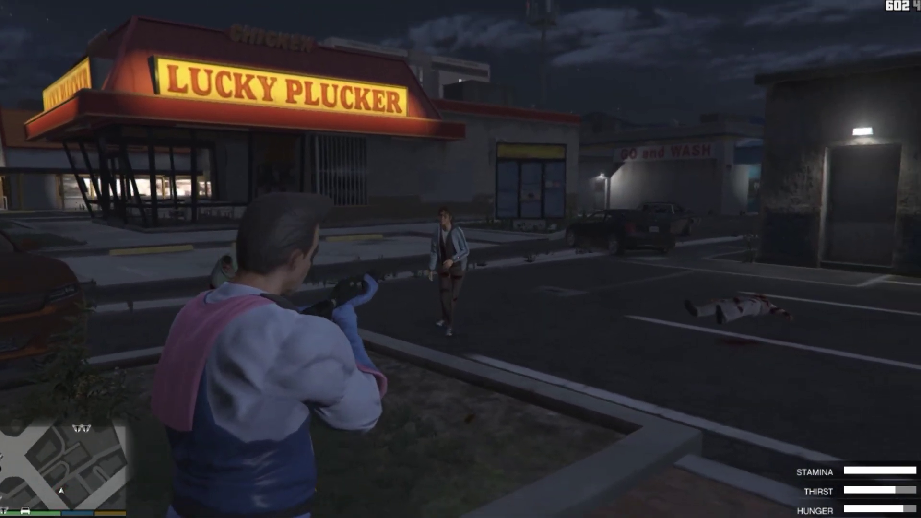
pyautogui.click(460, 260)
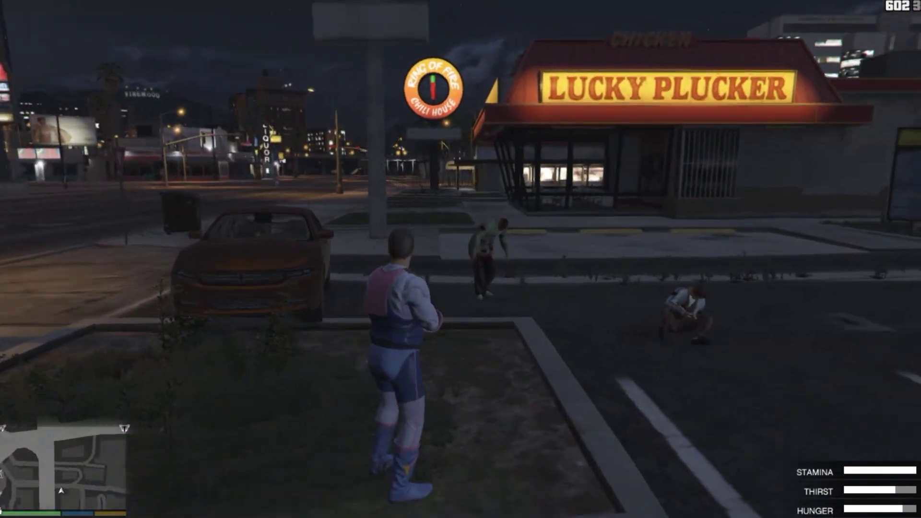
pyautogui.rightClick(461, 259)
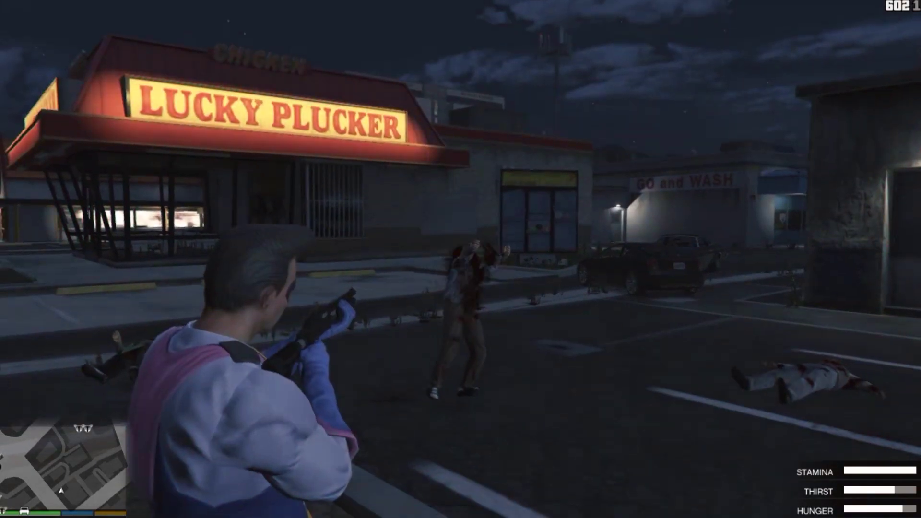
pyautogui.click(461, 259)
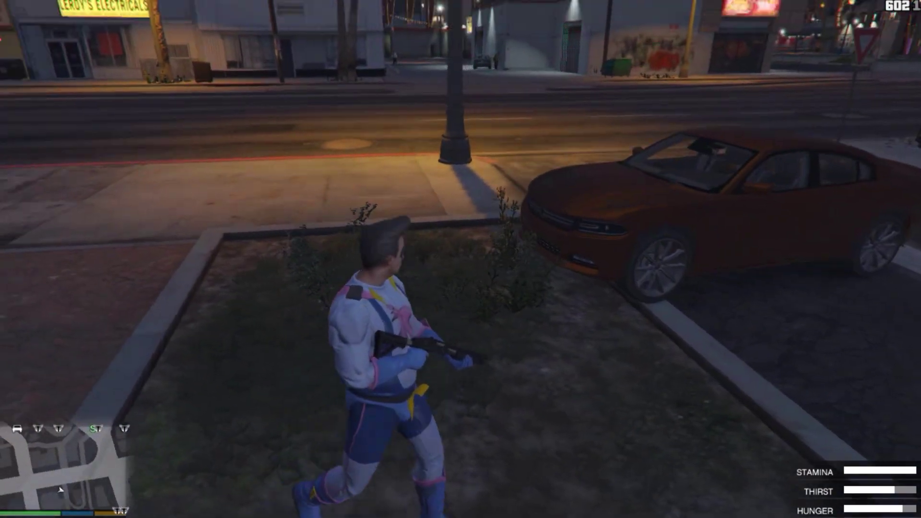
pyautogui.press('w')
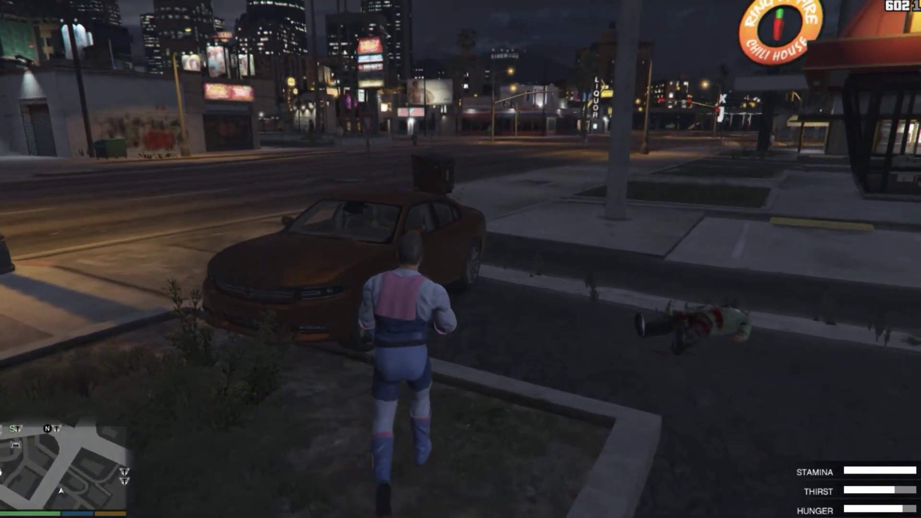
pyautogui.press('e')
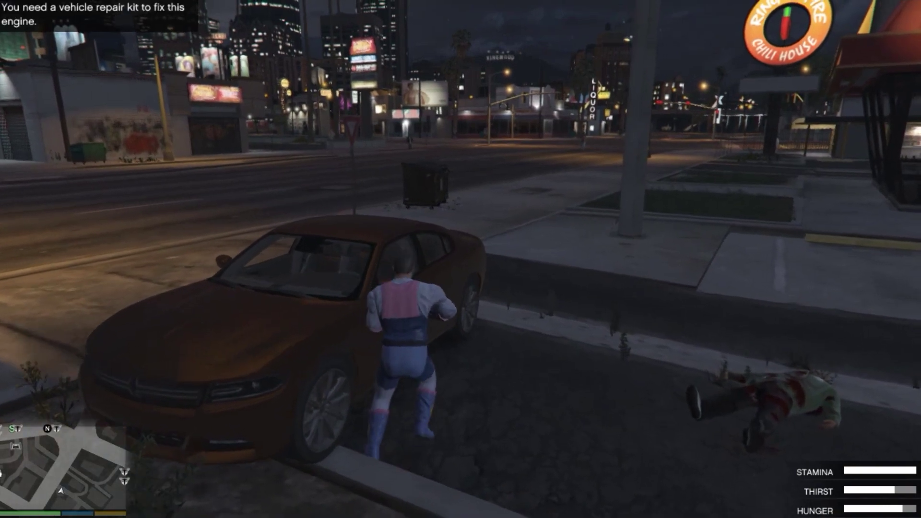
pyautogui.press('f')
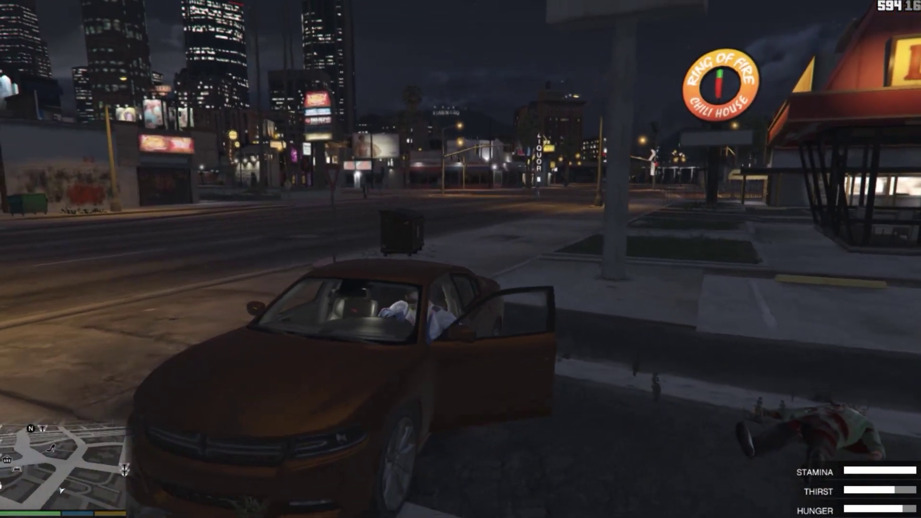